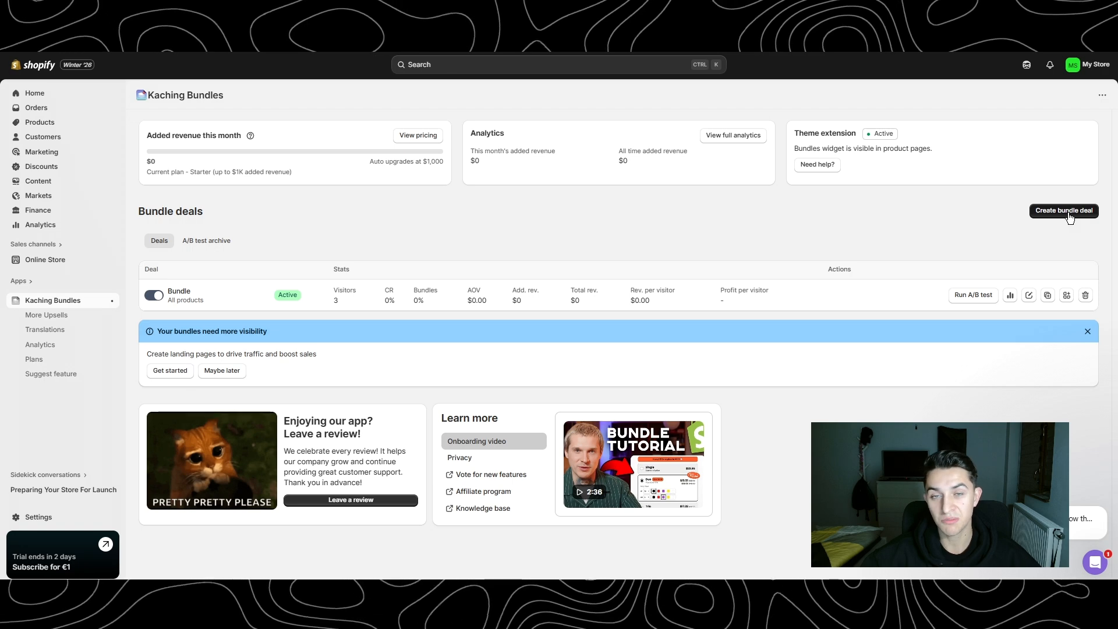
# Create a Buy X, get Y free (BOGO) bundle deal and select FlyHugz® Travel Pillow as the previewed product
pyautogui.click(1070, 214)
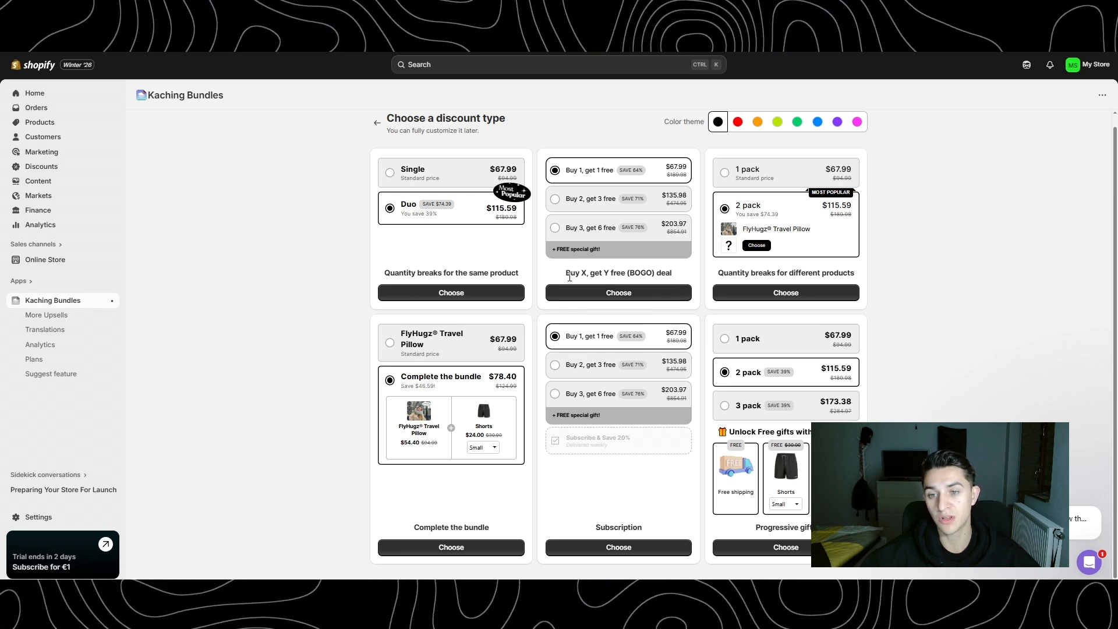
pyautogui.click(629, 294)
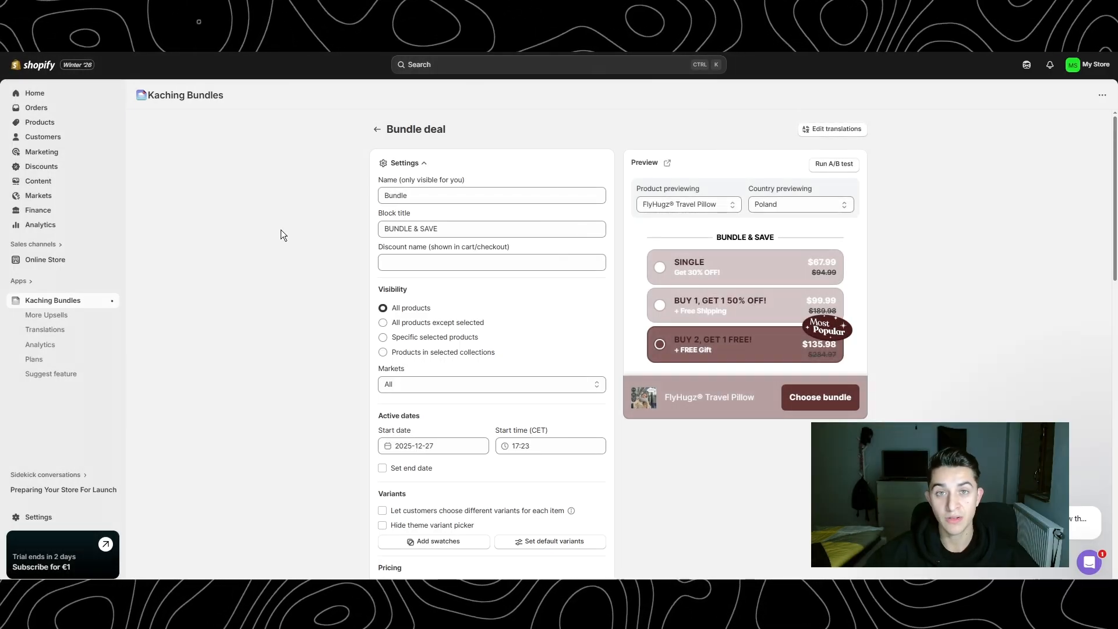
pyautogui.click(669, 209)
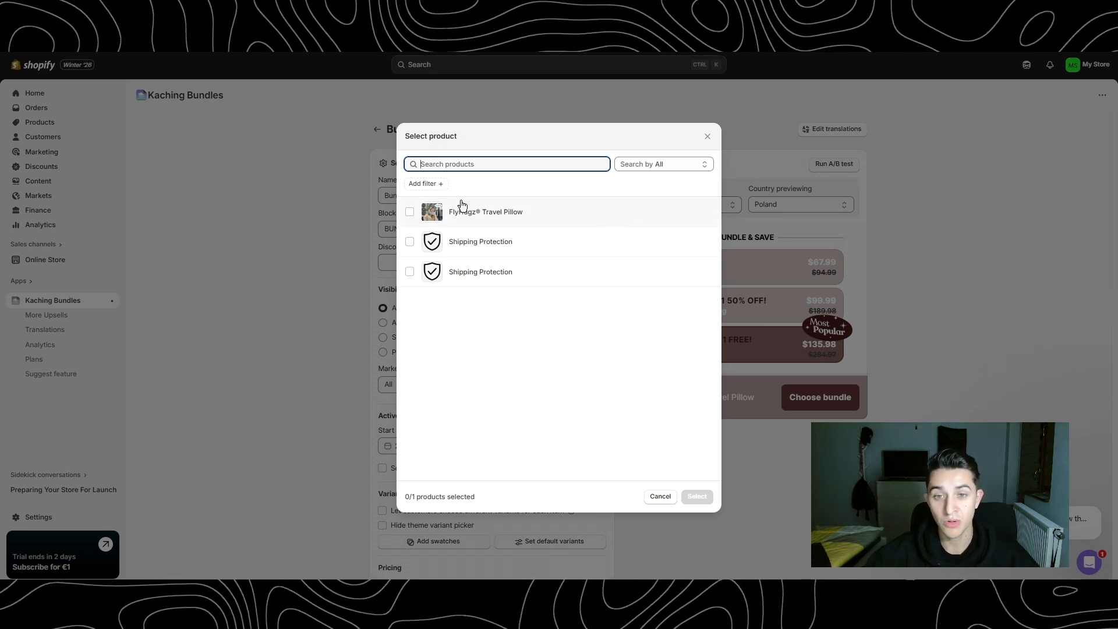
pyautogui.click(554, 218)
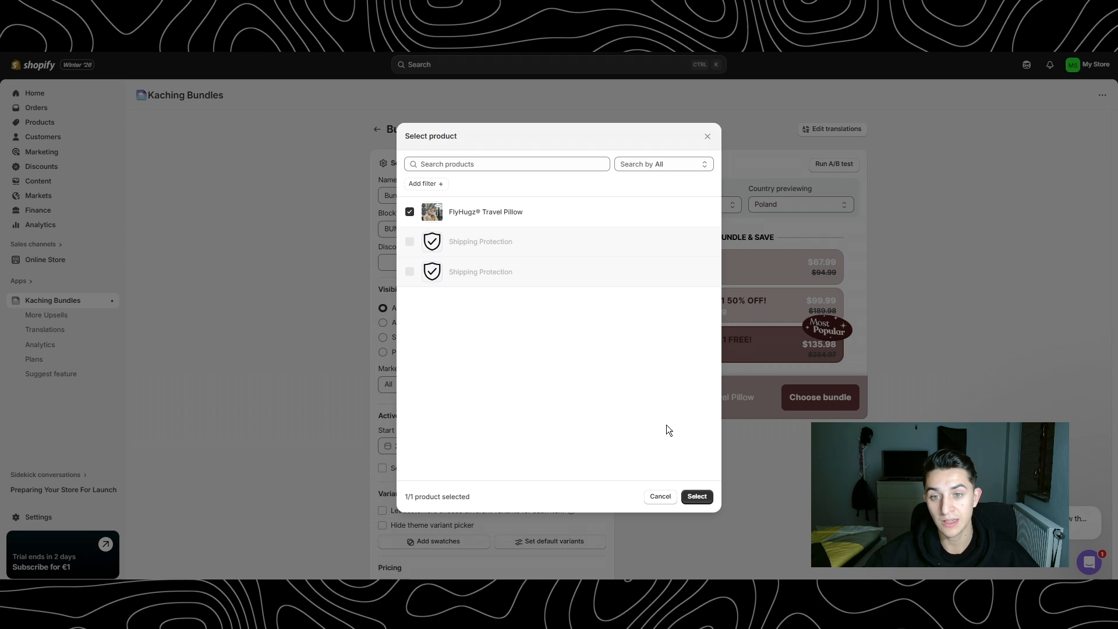
pyautogui.click(697, 496)
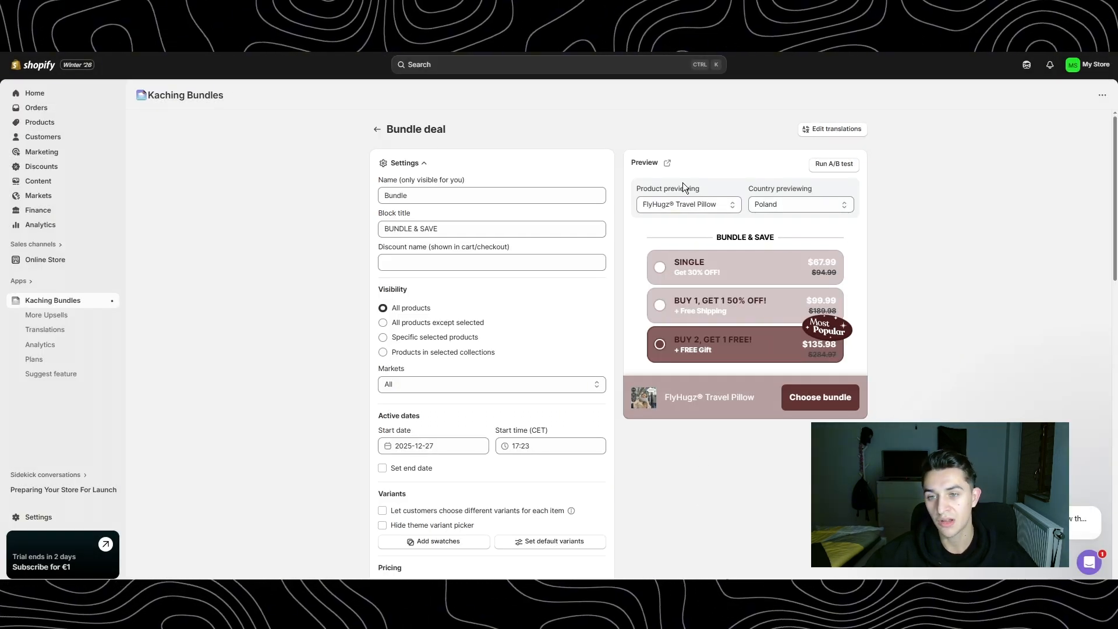
# Look through the bundle deal's general settings and switch the low stock alert off and back on
pyautogui.scroll(-3, 508, 290)
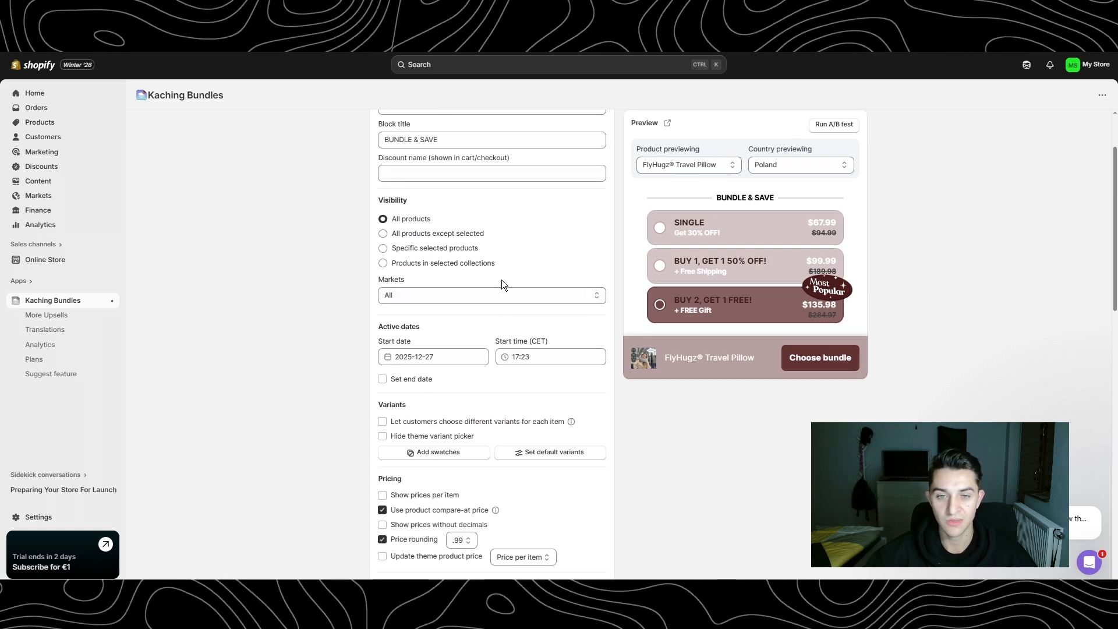
pyautogui.scroll(3, 501, 280)
pyautogui.scroll(-5, 397, 219)
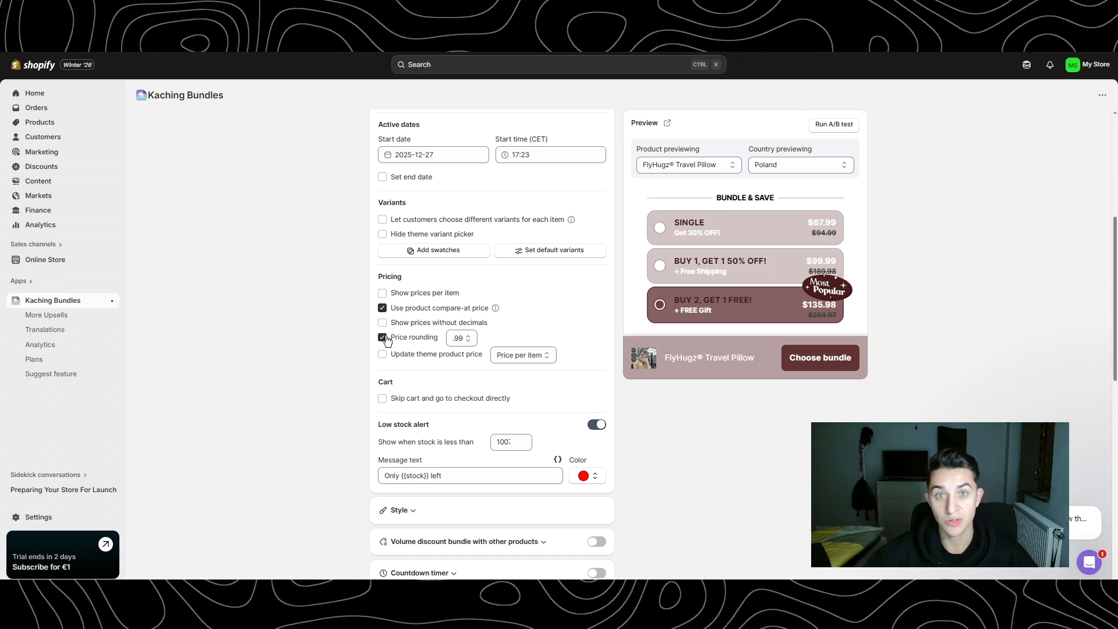
pyautogui.scroll(-1, 511, 332)
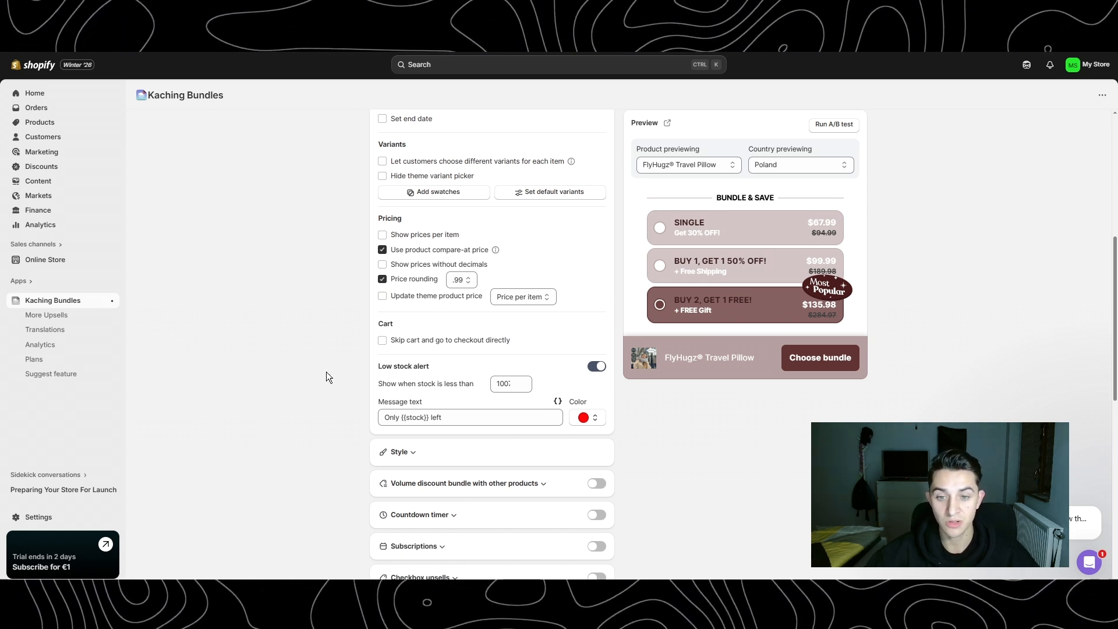
pyautogui.click(597, 367)
pyautogui.click(590, 368)
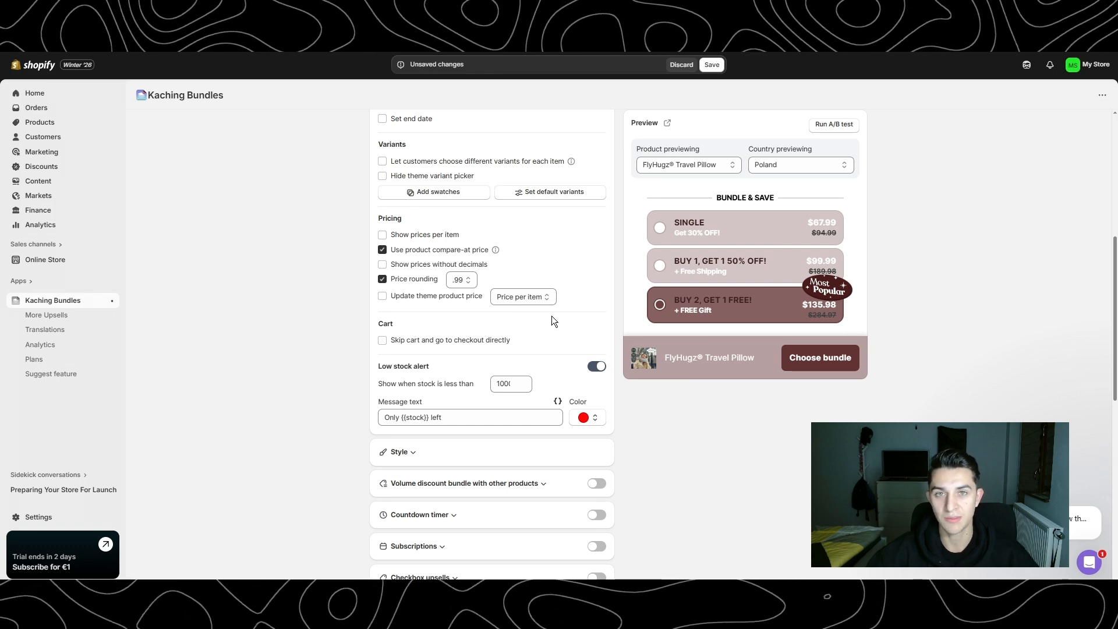
# Try the alternative bundle layouts in the style settings and return to the Vertical layout
pyautogui.scroll(-4, 551, 319)
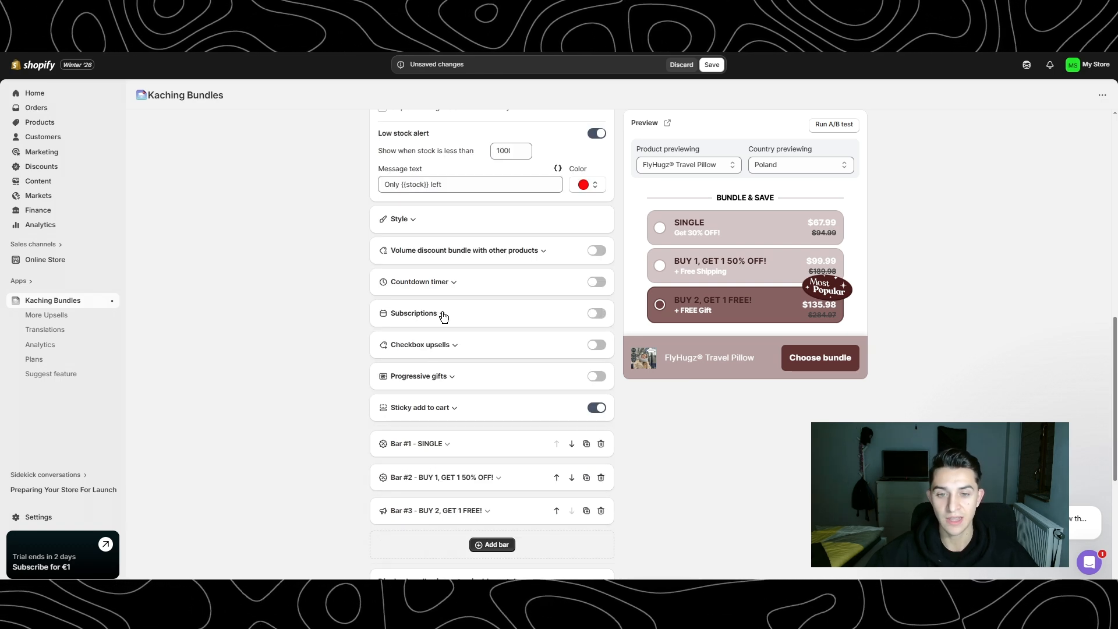
pyautogui.click(470, 224)
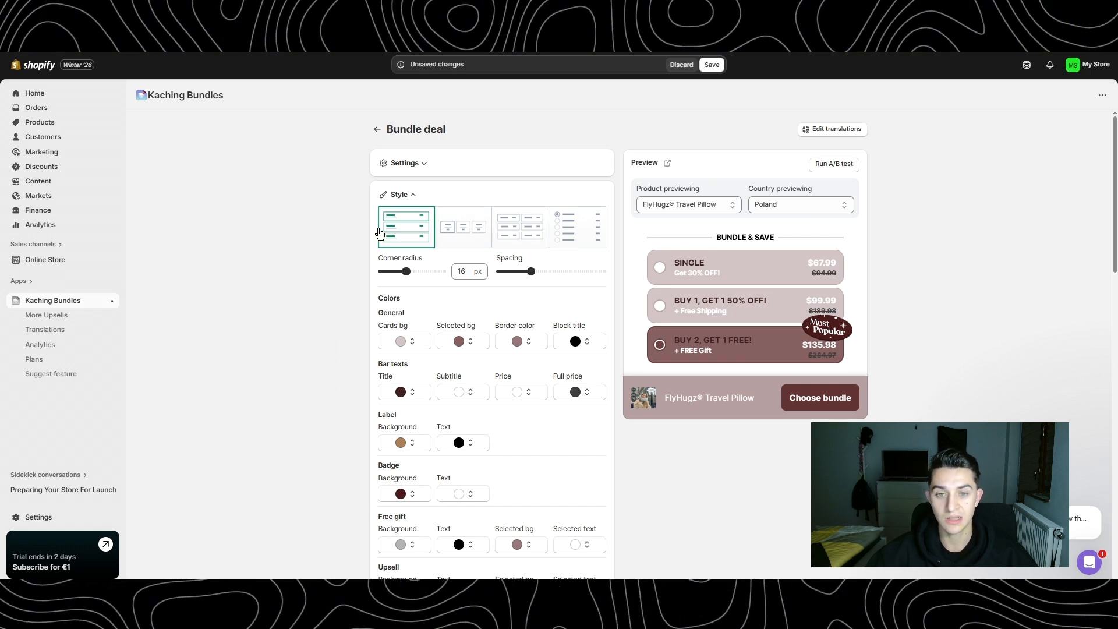
pyautogui.click(463, 229)
pyautogui.click(520, 229)
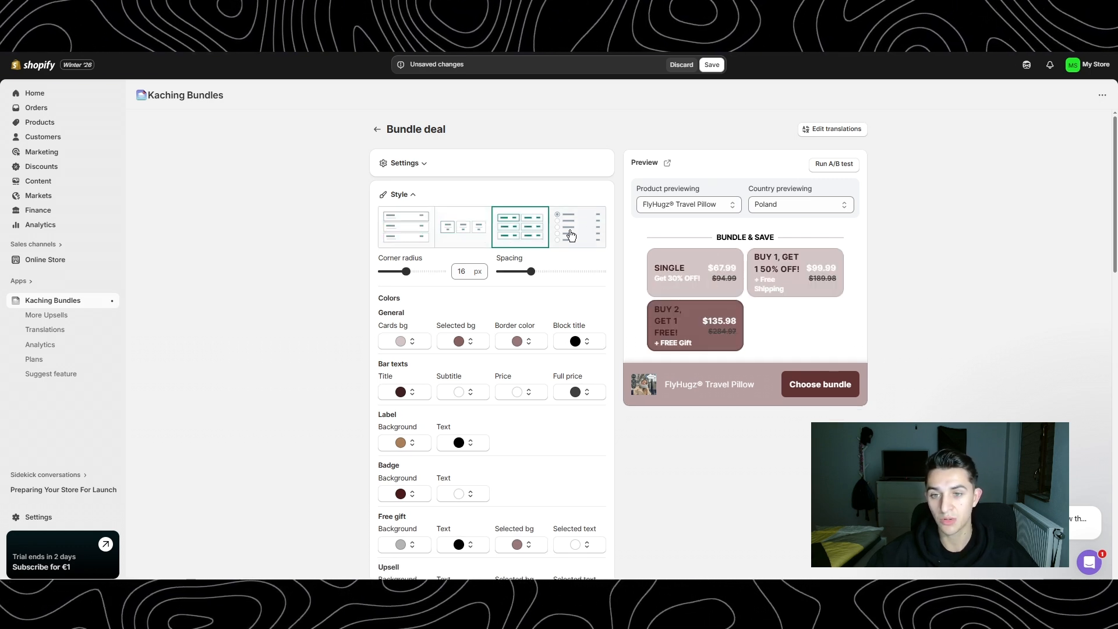
pyautogui.click(566, 233)
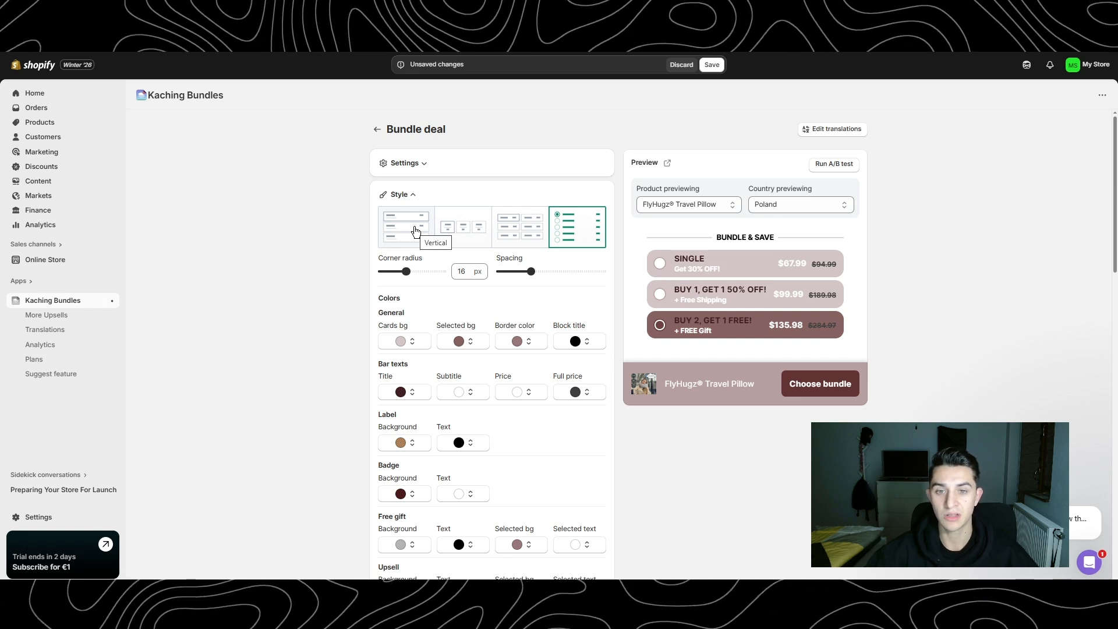
pyautogui.click(414, 231)
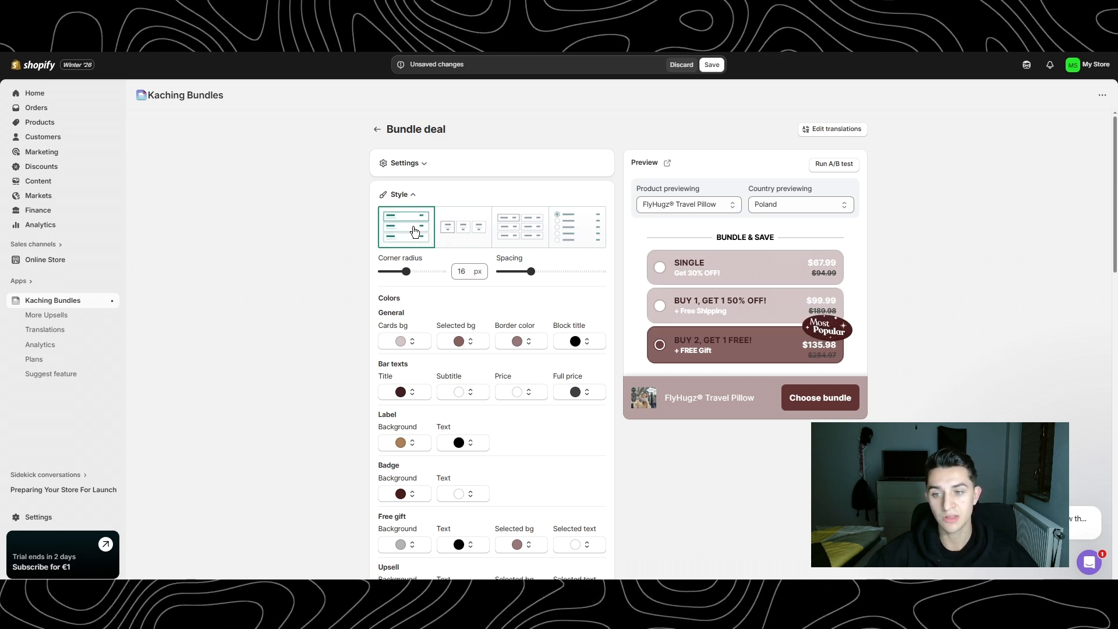
pyautogui.click(463, 227)
pyautogui.click(573, 233)
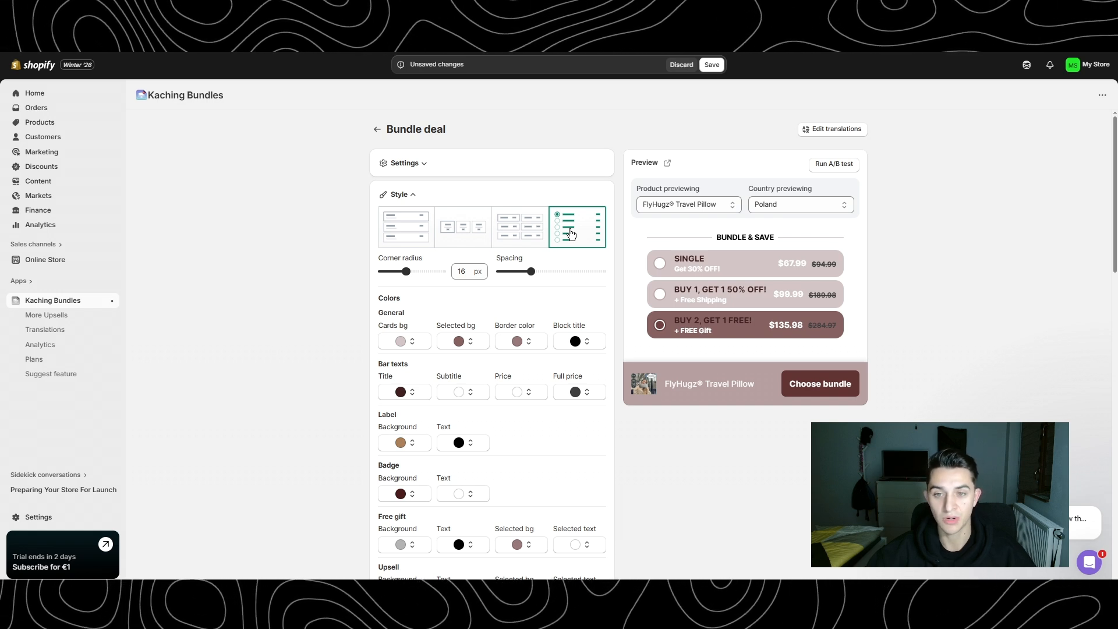
pyautogui.click(407, 227)
# Switch to the Shopify theme editor and look over the FlyHugz® Travel Pillow product page's design
pyautogui.scroll(-2, 407, 210)
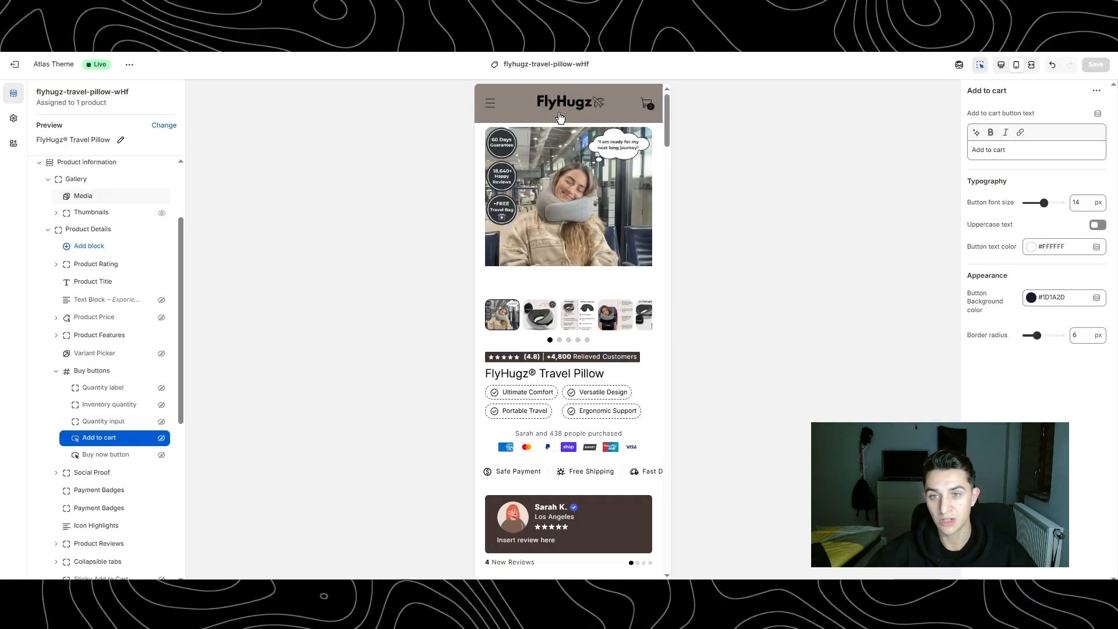
pyautogui.scroll(-8, 560, 118)
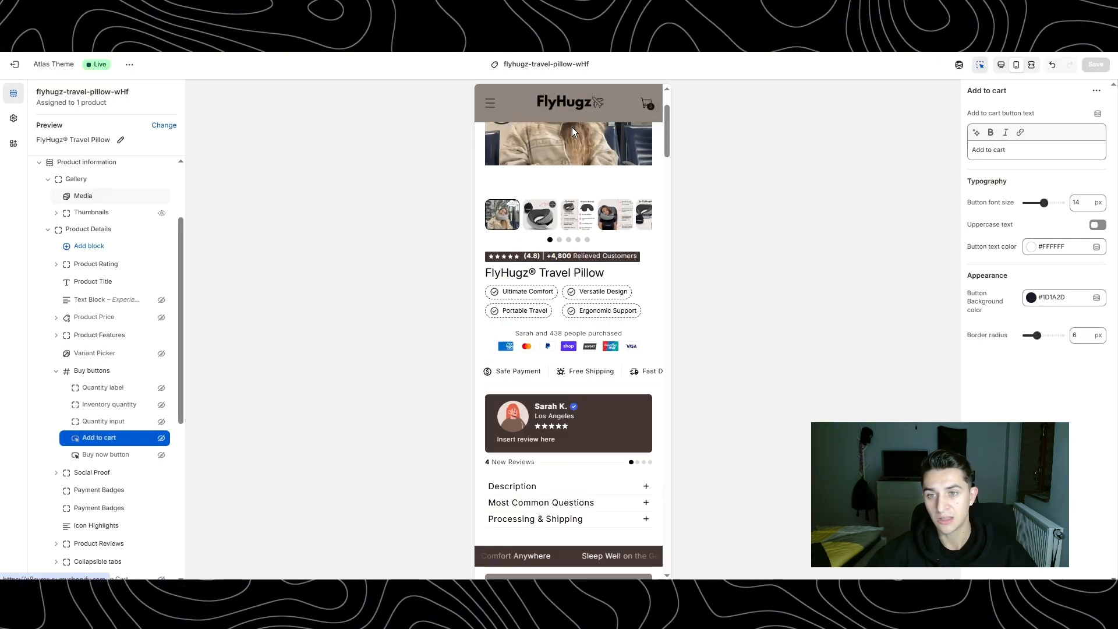
pyautogui.scroll(4, 525, 106)
pyautogui.scroll(-15, 567, 260)
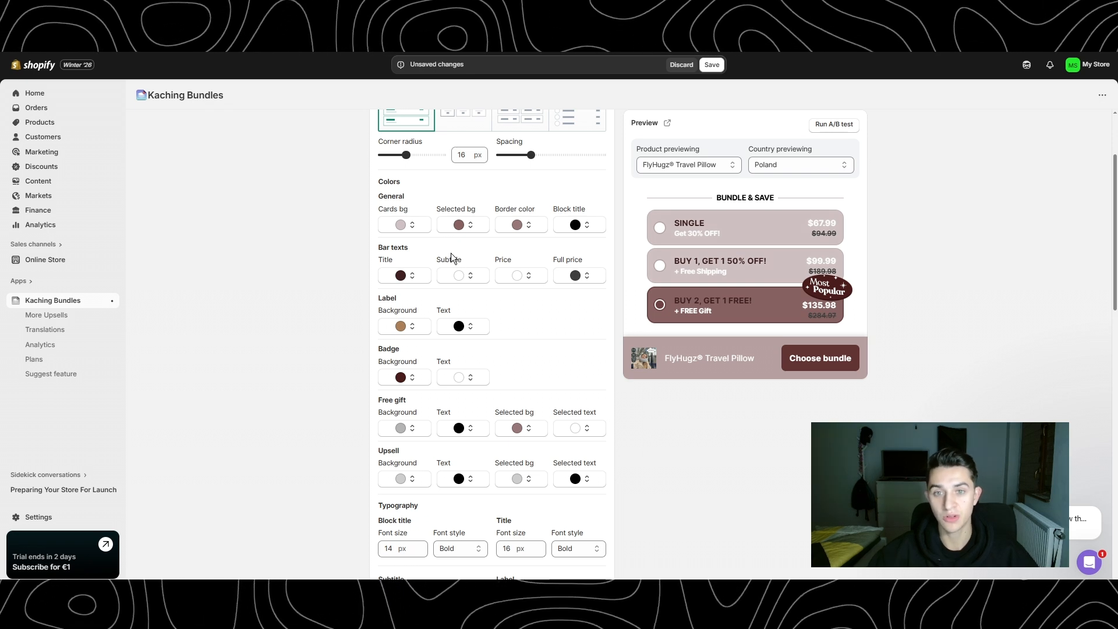
# Set the bundle's corner radius to 20 px, slightly reduce its spacing, and save the deal
pyautogui.scroll(3, 428, 206)
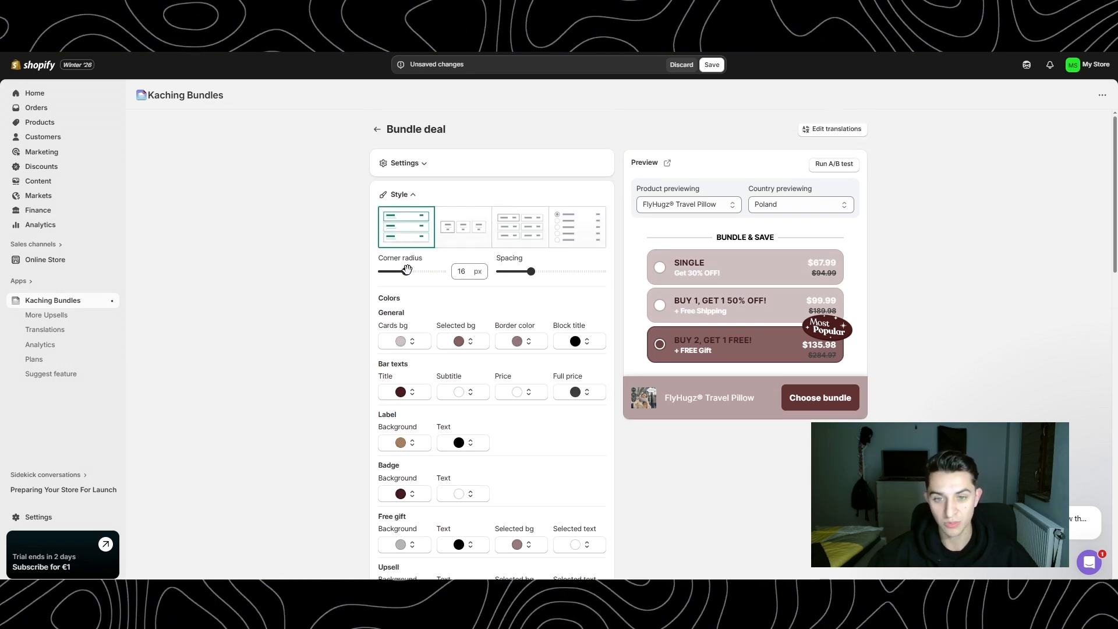
pyautogui.moveTo(406, 272); pyautogui.dragTo(369, 273)
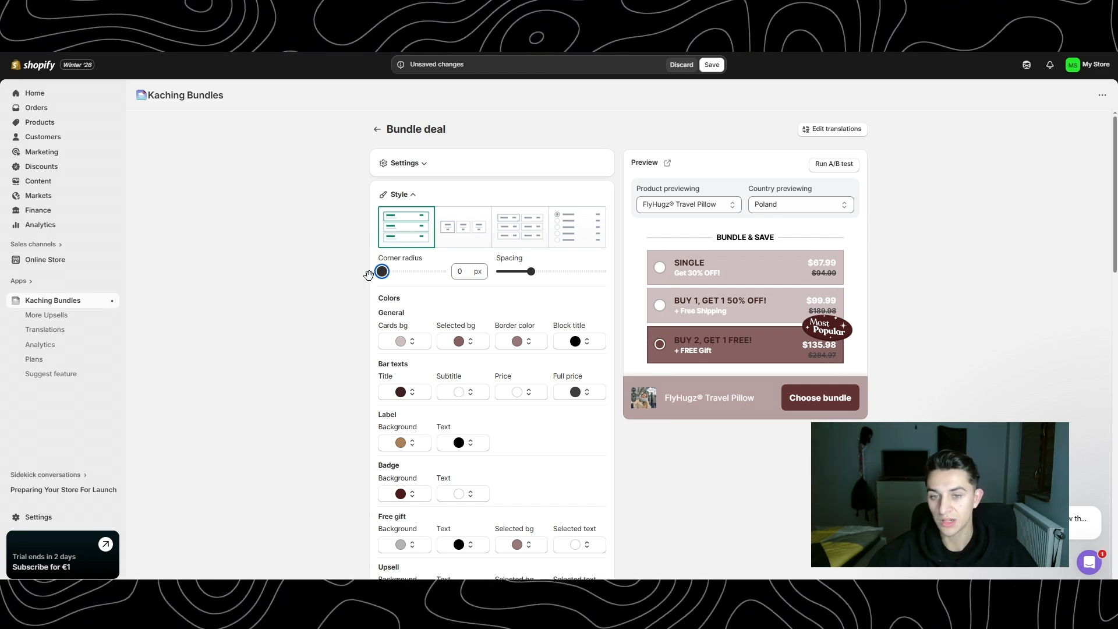
pyautogui.moveTo(382, 272); pyautogui.dragTo(410, 274)
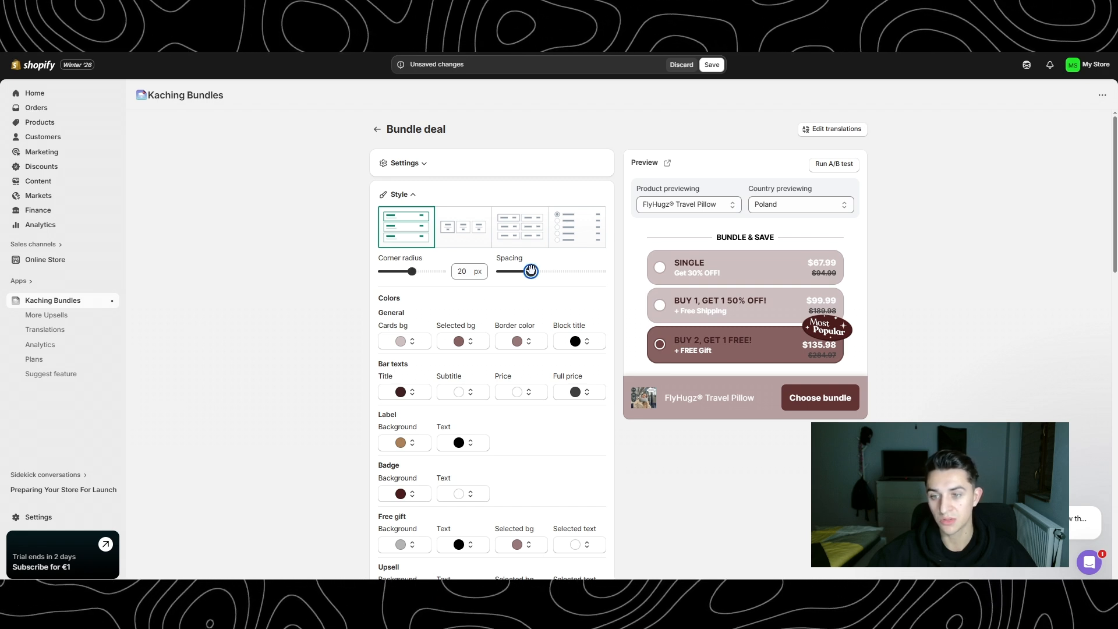
pyautogui.moveTo(531, 271)
pyautogui.mouseDown()
pyautogui.moveTo(577, 271)
pyautogui.moveTo(526, 275)
pyautogui.mouseUp()
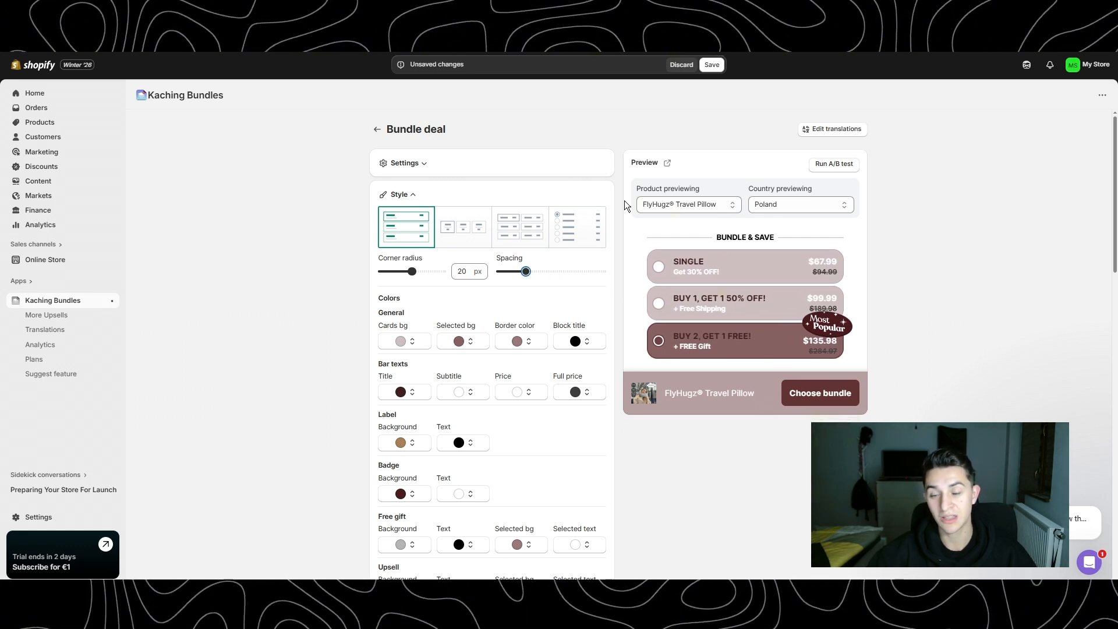
pyautogui.click(712, 65)
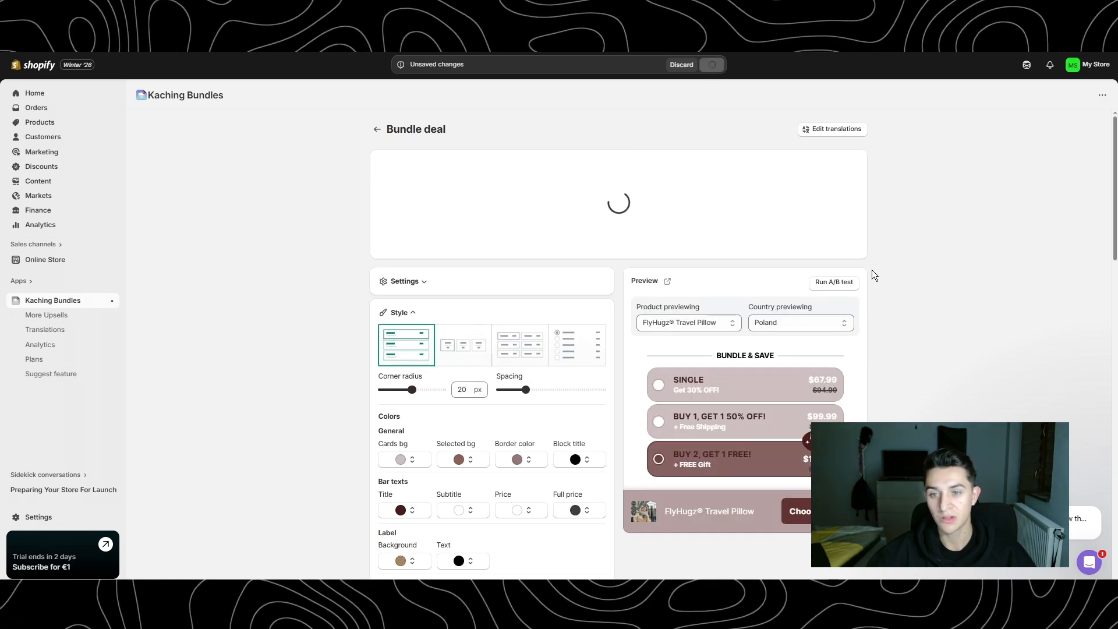
# Examine the bundle's color and typography settings, including the font style options for the title
pyautogui.scroll(-4, 873, 270)
pyautogui.scroll(-5, 540, 250)
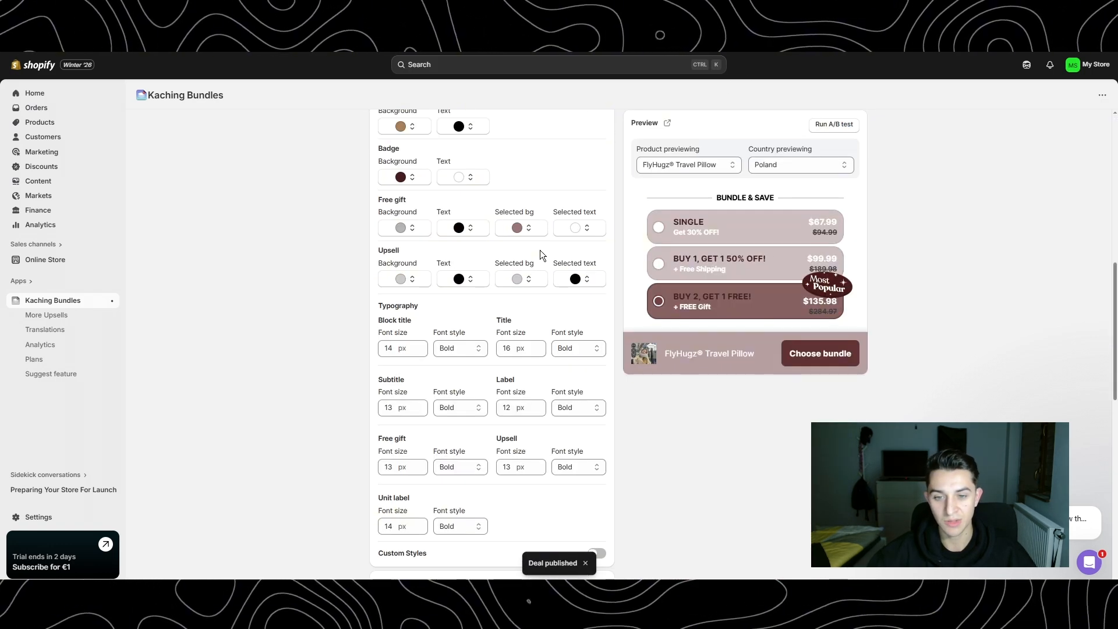
pyautogui.scroll(5, 540, 250)
pyautogui.scroll(-6, 488, 242)
pyautogui.scroll(-1, 488, 242)
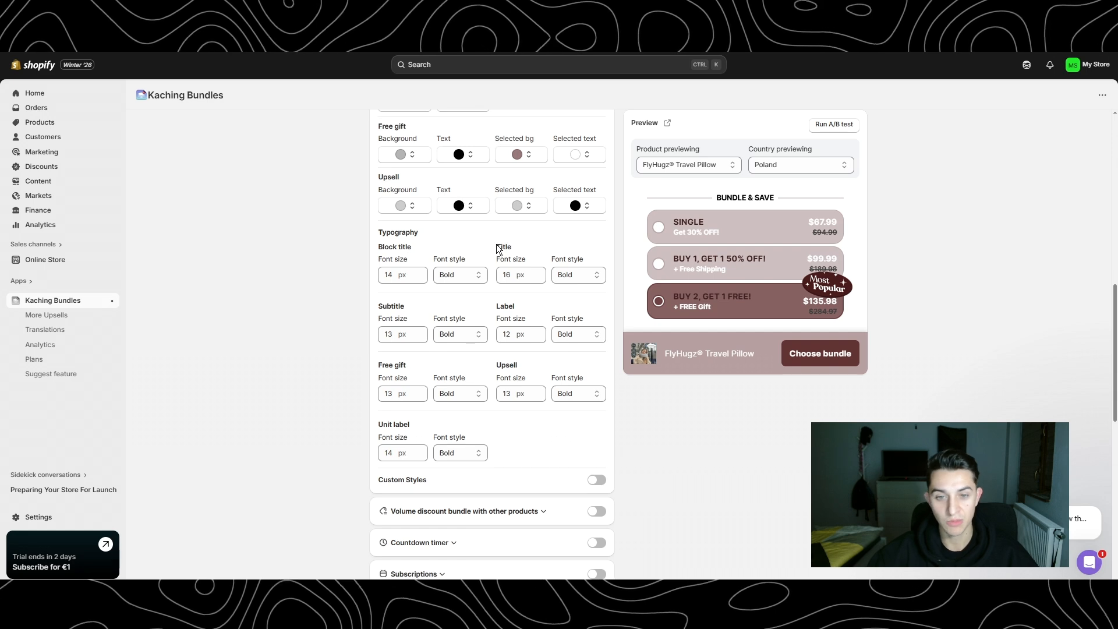
pyautogui.moveTo(420, 233); pyautogui.dragTo(362, 240)
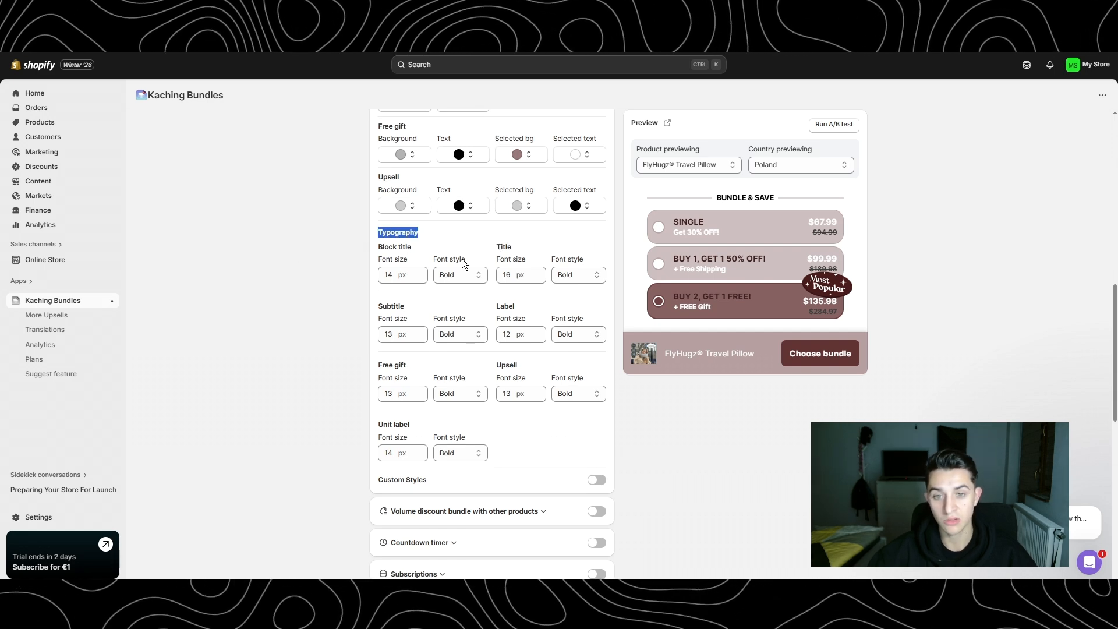
pyautogui.scroll(-2, 483, 250)
pyautogui.click(586, 220)
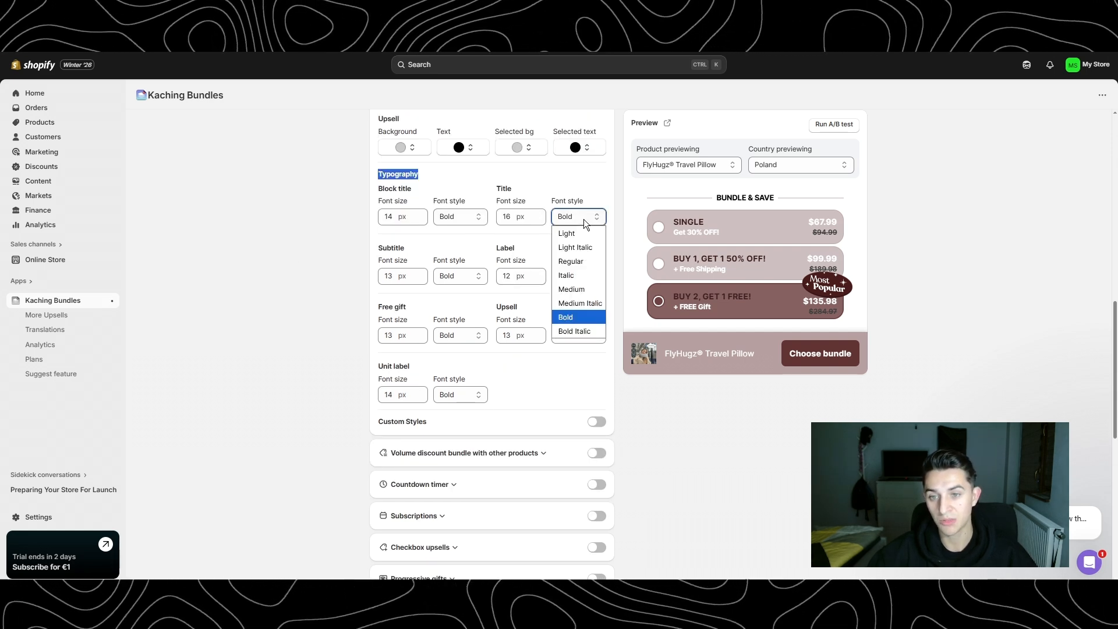
pyautogui.click(582, 214)
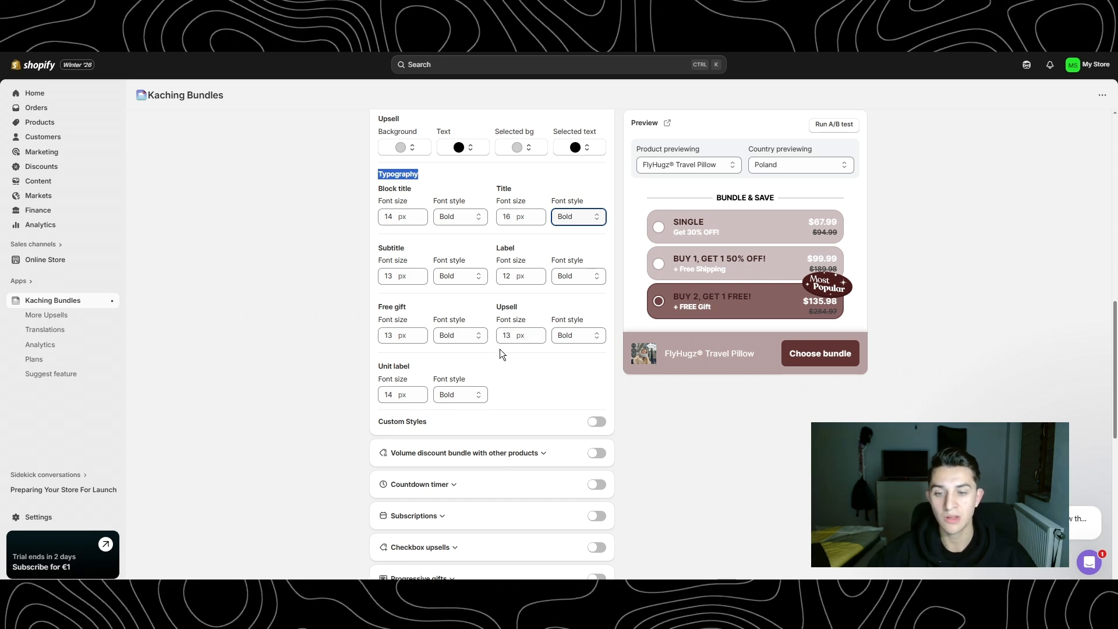
# Enable Subscriptions for the bundle, look at its layout settings, and switch it off again
pyautogui.scroll(-3, 486, 346)
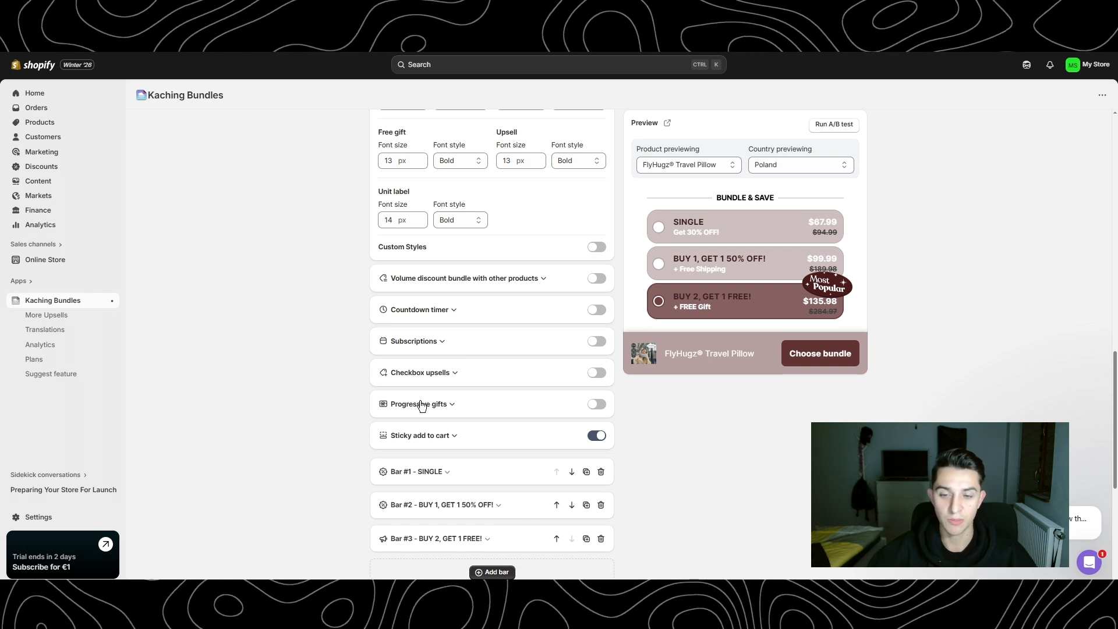
pyautogui.click(596, 341)
pyautogui.scroll(-3, 476, 366)
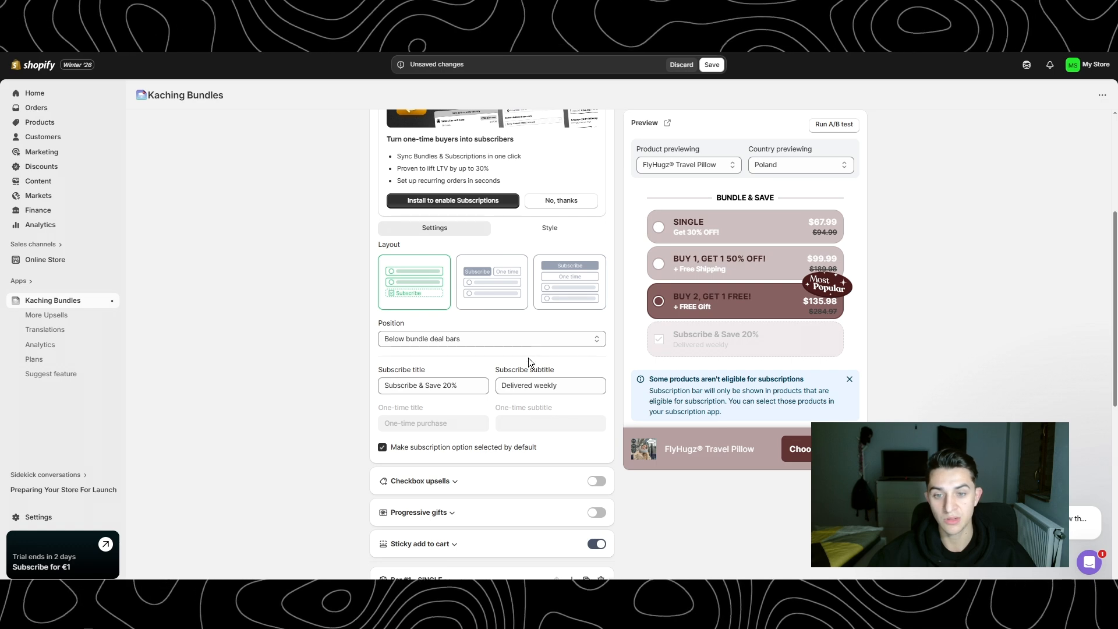
pyautogui.scroll(4, 534, 365)
pyautogui.click(597, 289)
# Turn on the countdown timer with a fixed duration to preview it, and turn it off again
pyautogui.click(516, 262)
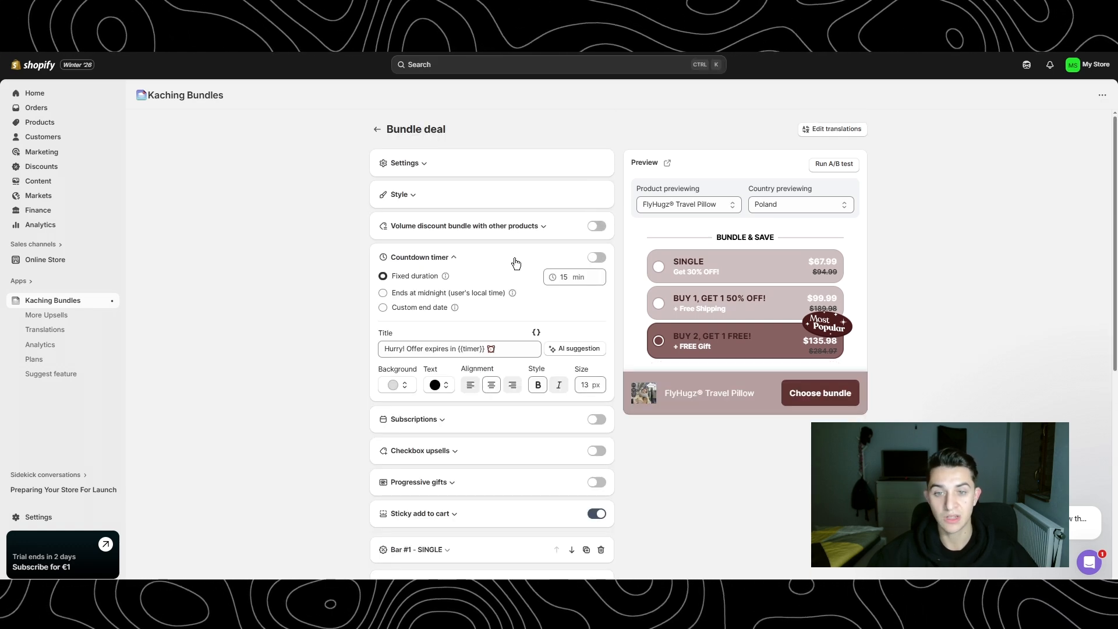
pyautogui.click(595, 258)
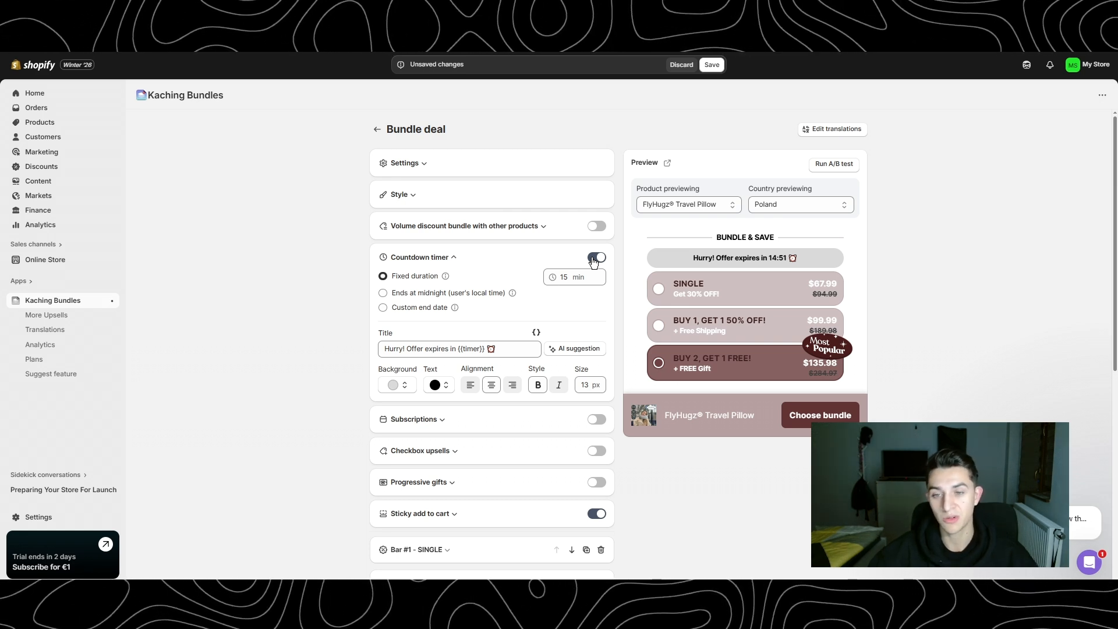
pyautogui.click(596, 259)
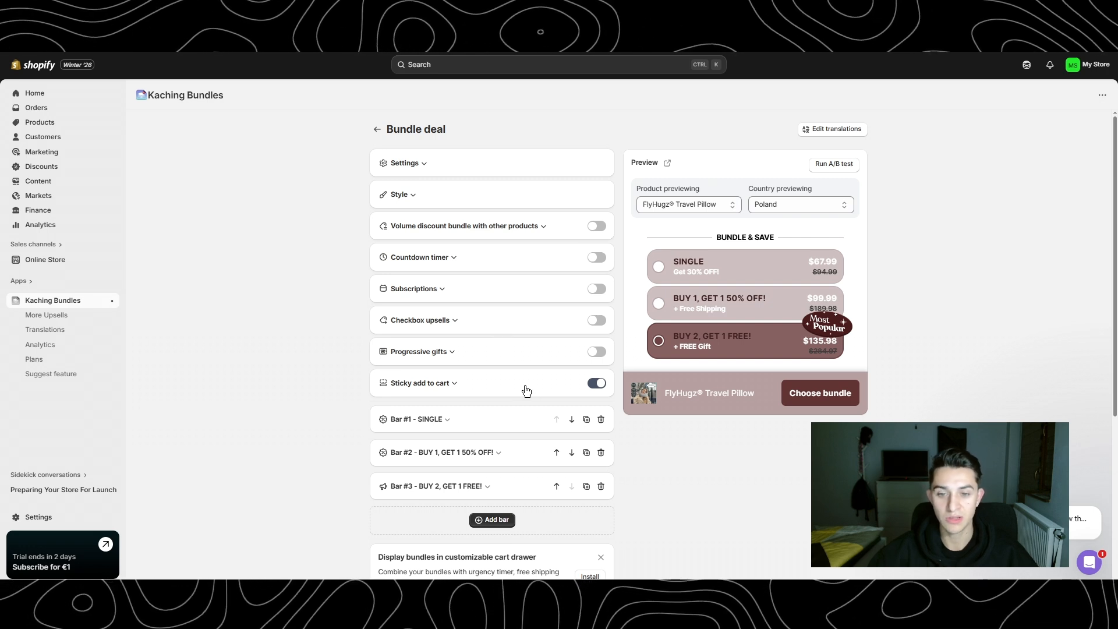
# Examine the sticky add to cart content settings and the settings of Bar #1 - SINGLE
pyautogui.click(486, 390)
pyautogui.scroll(-1, 490, 390)
pyautogui.scroll(-2, 490, 390)
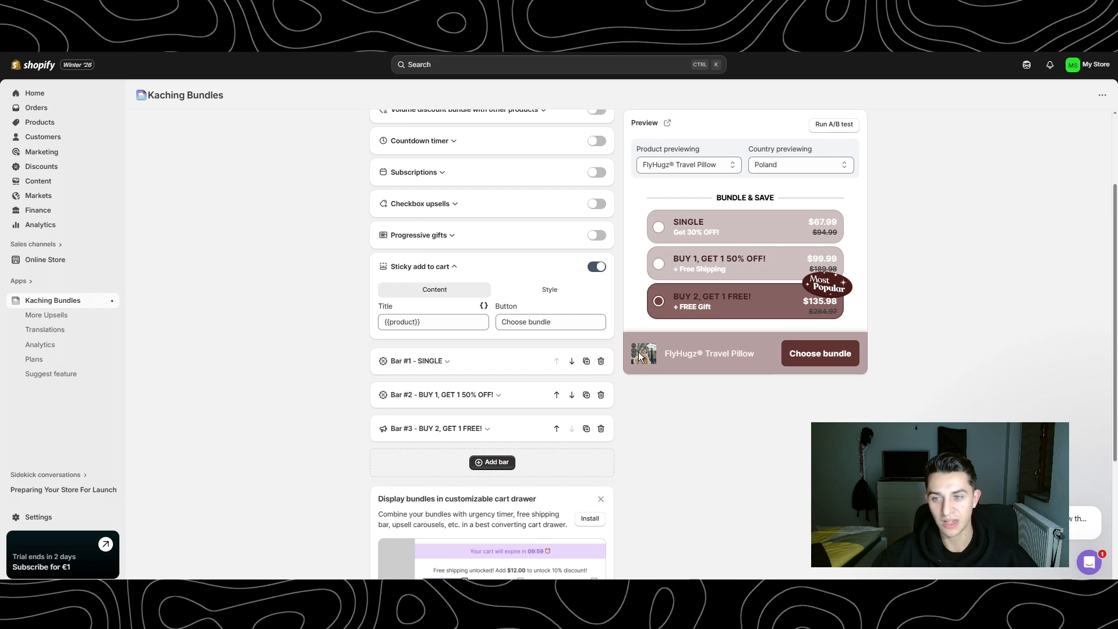
pyautogui.click(491, 362)
pyautogui.scroll(-4, 452, 344)
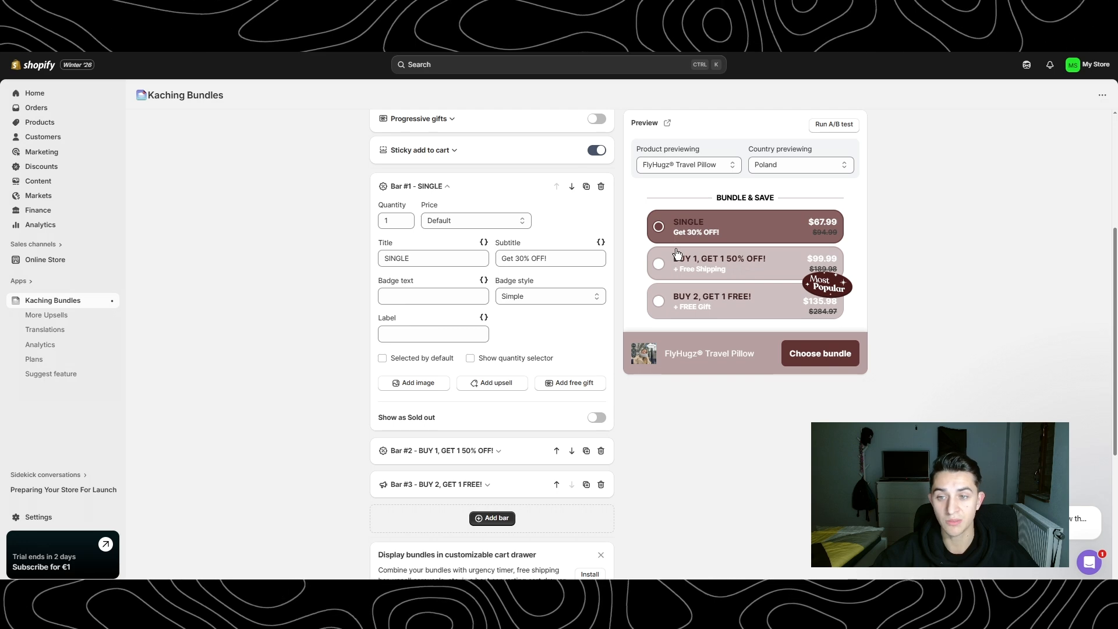
# Open the settings of Bar #3 - BUY 2, GET 1 FREE!, append test text to its title, and delete that text again
pyautogui.click(722, 267)
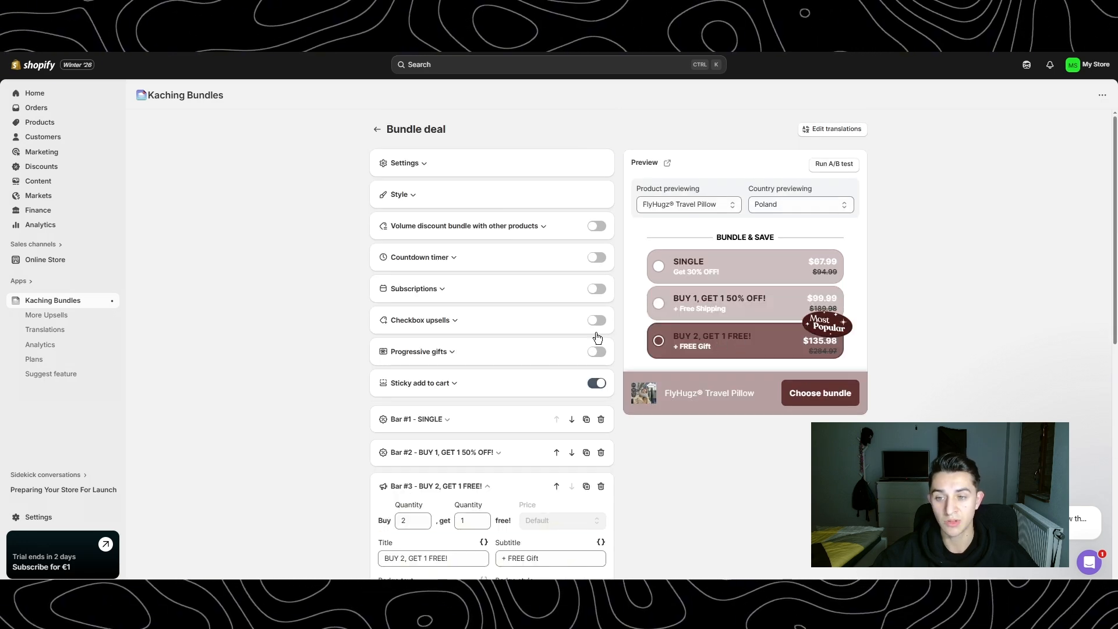
pyautogui.click(721, 344)
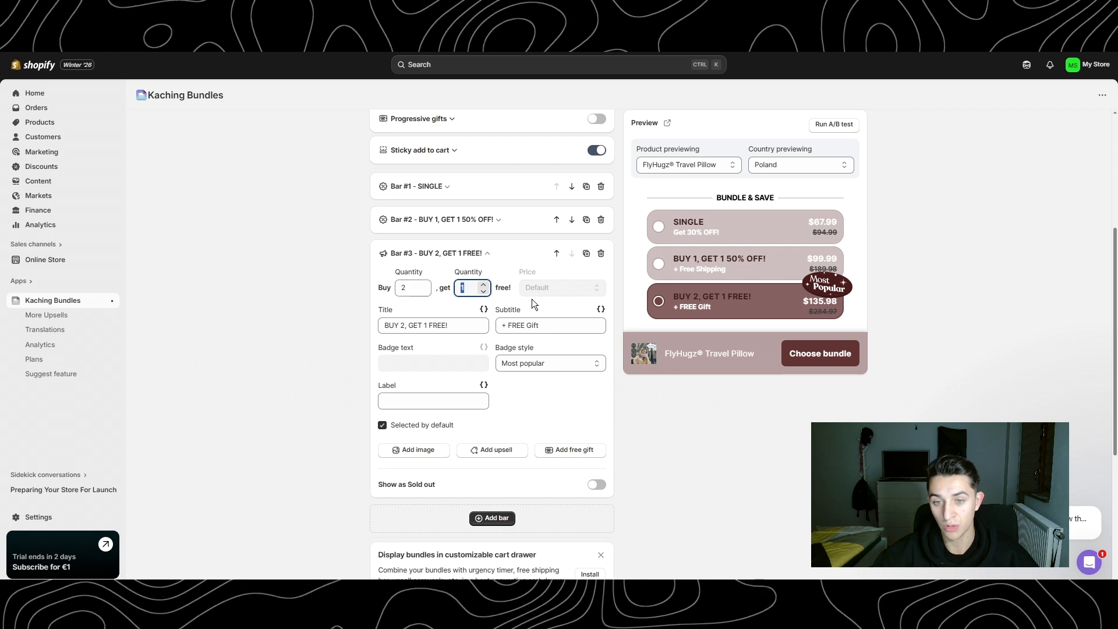
pyautogui.click(382, 319)
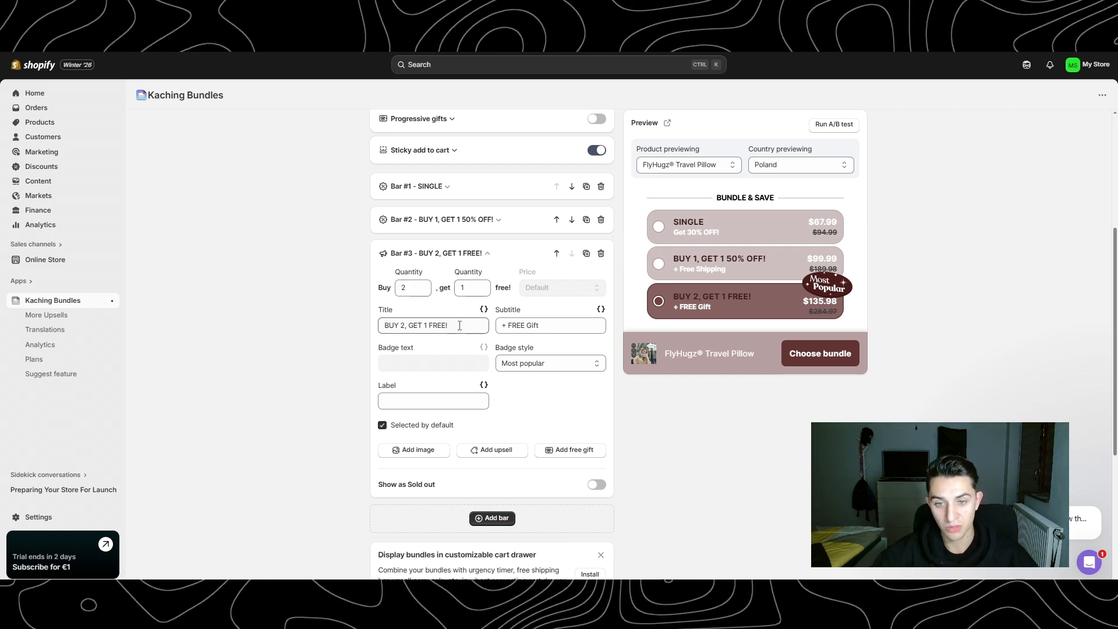
pyautogui.click(460, 326)
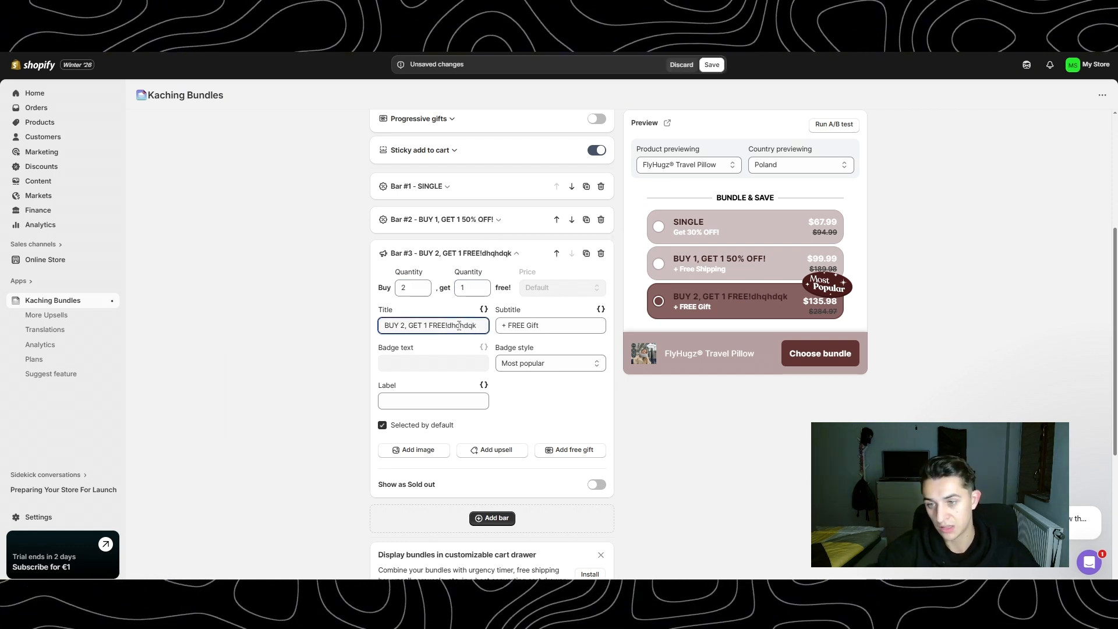
pyautogui.press('BackSpace')
pyautogui.press('BackSpace')
pyautogui.press('BackSpace')
pyautogui.press('BackSpace')
pyautogui.press('BackSpace')
pyautogui.press('BackSpace')
pyautogui.press('BackSpace')
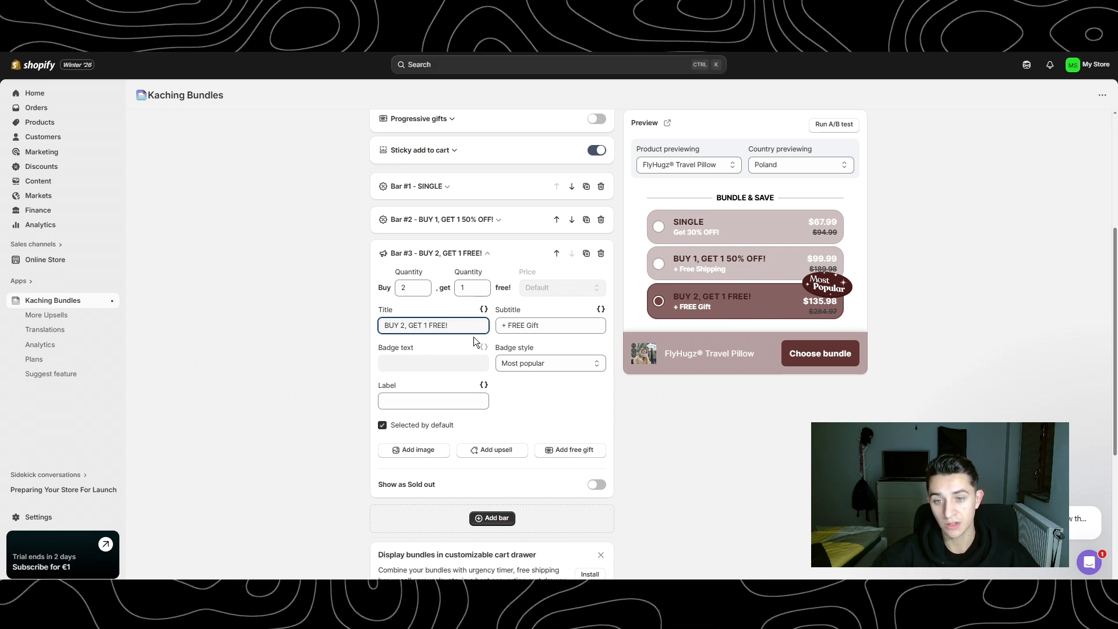
# Try the Simple badge style on the BUY 2, GET 1 FREE! bar, and switch it back to Most popular
pyautogui.click(546, 326)
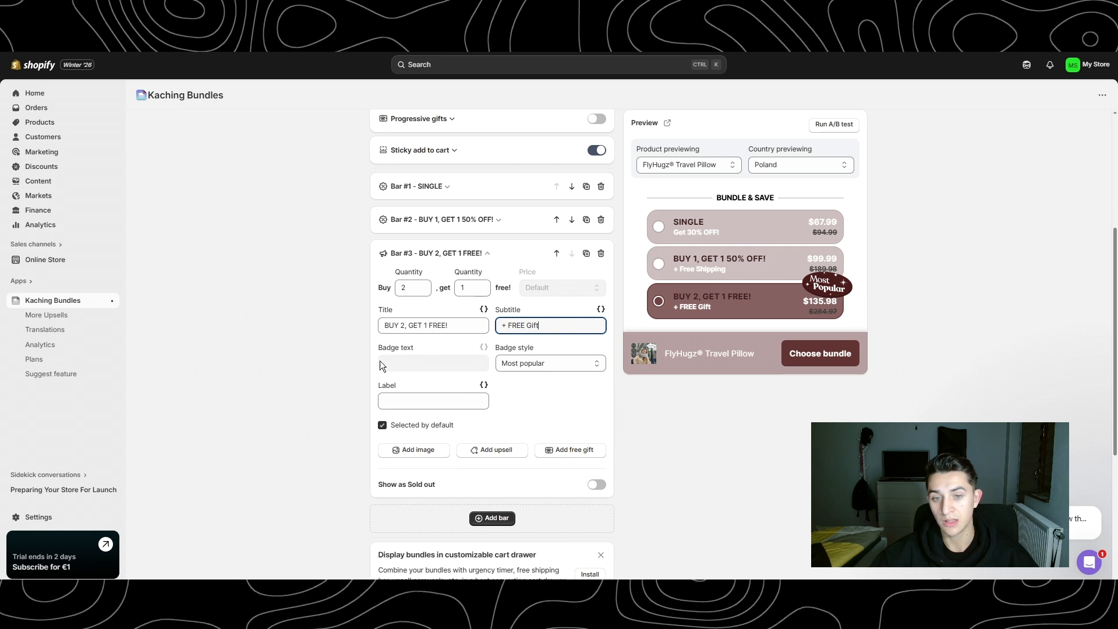
pyautogui.click(563, 361)
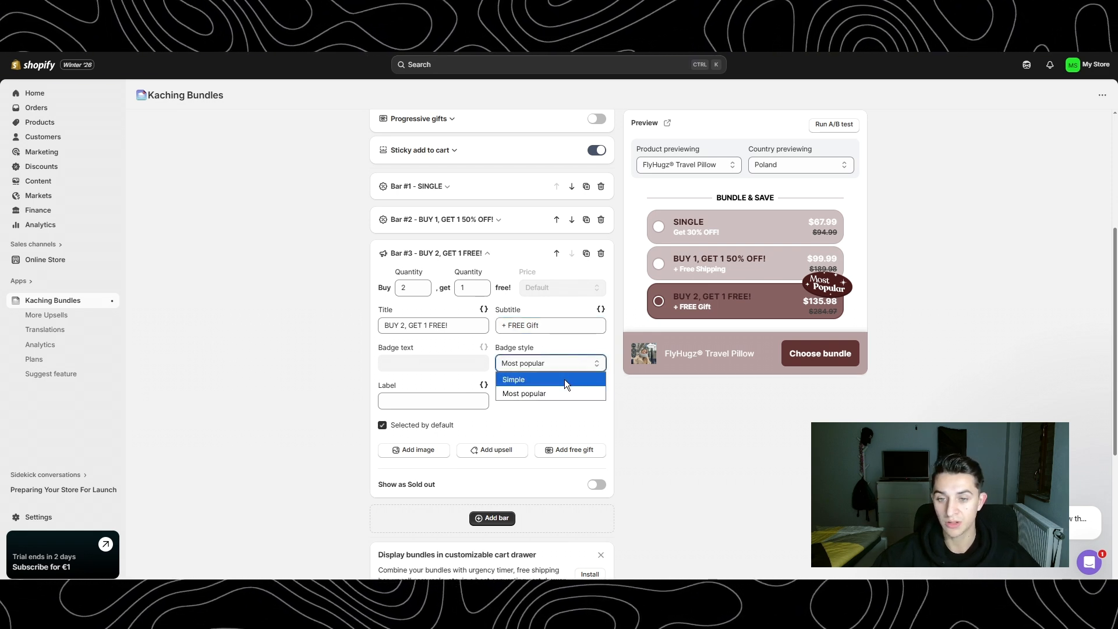
pyautogui.click(565, 379)
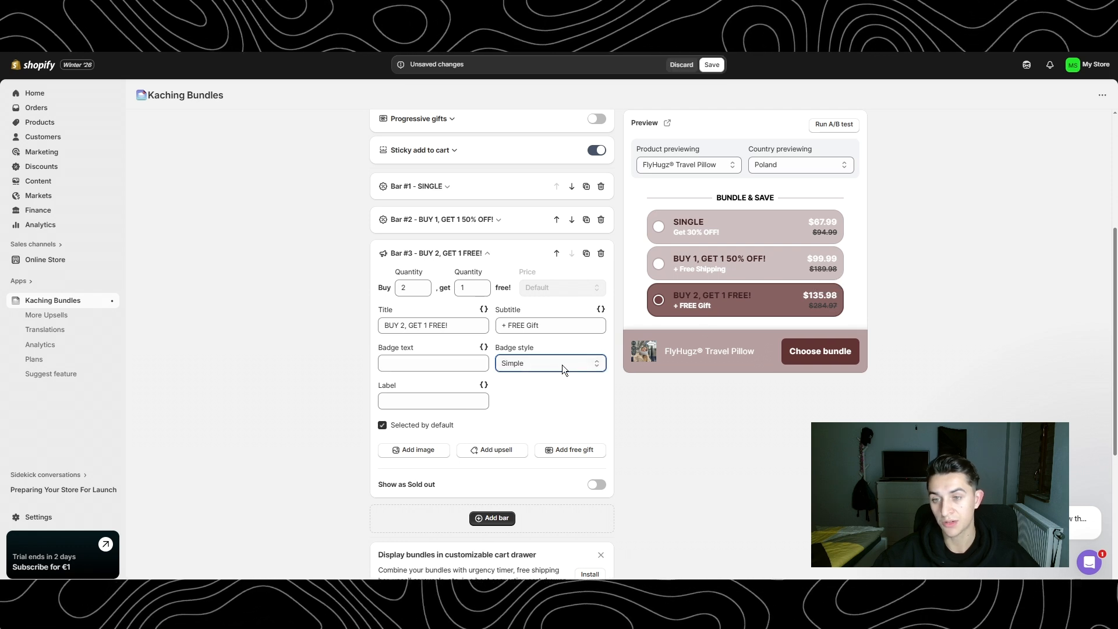
pyautogui.click(556, 363)
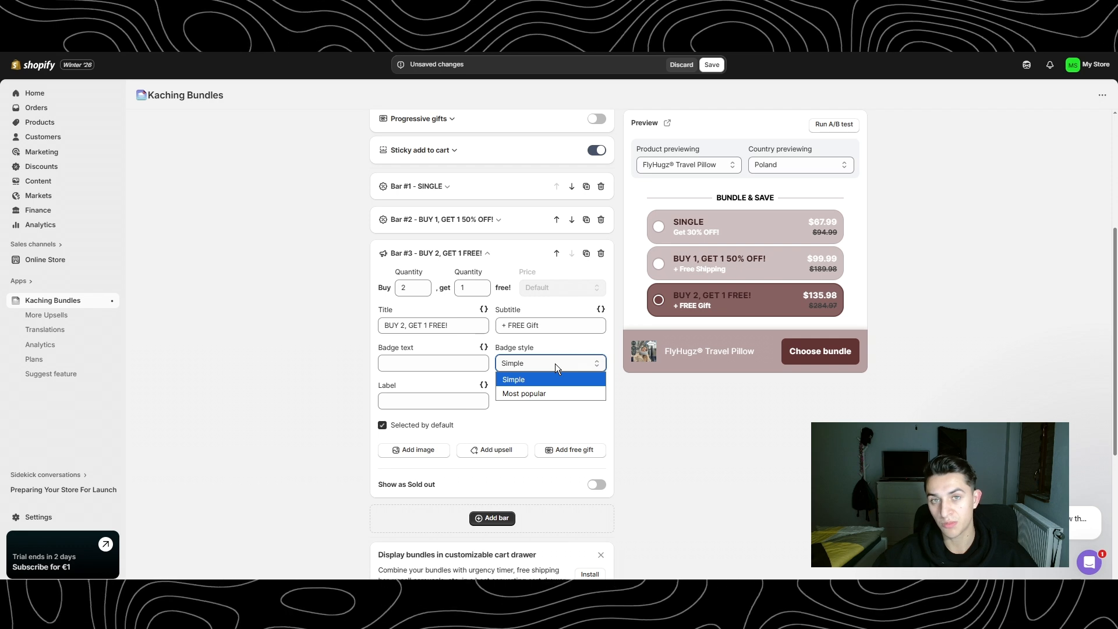
pyautogui.click(546, 392)
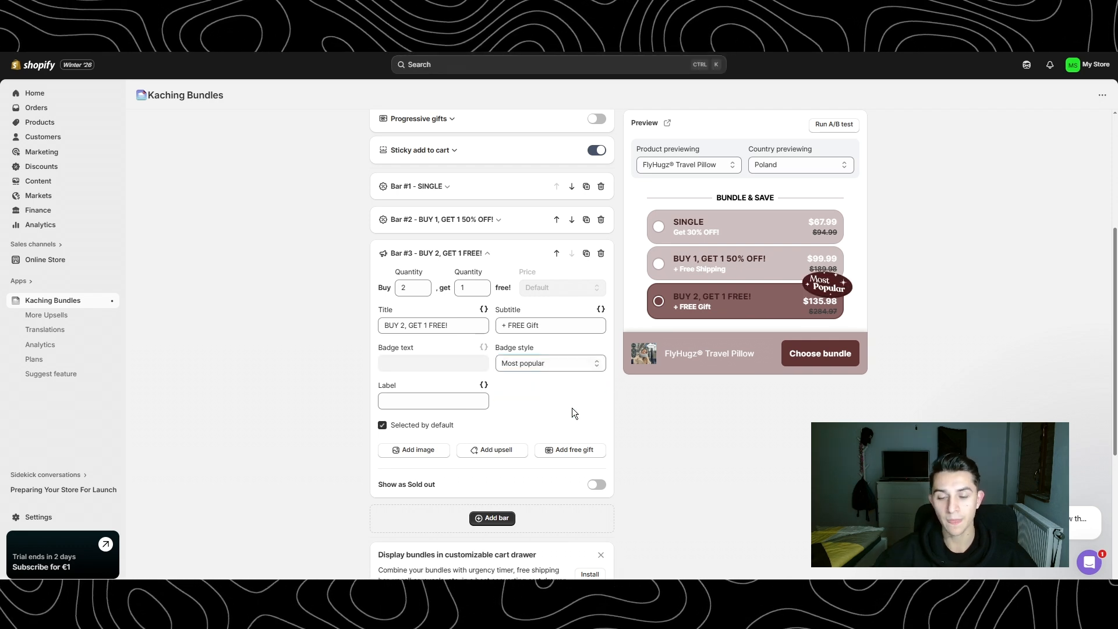
# Add a free gift to Bar #3, try the bar without its subtitle, and restore the subtitle and remove the gift
pyautogui.click(575, 451)
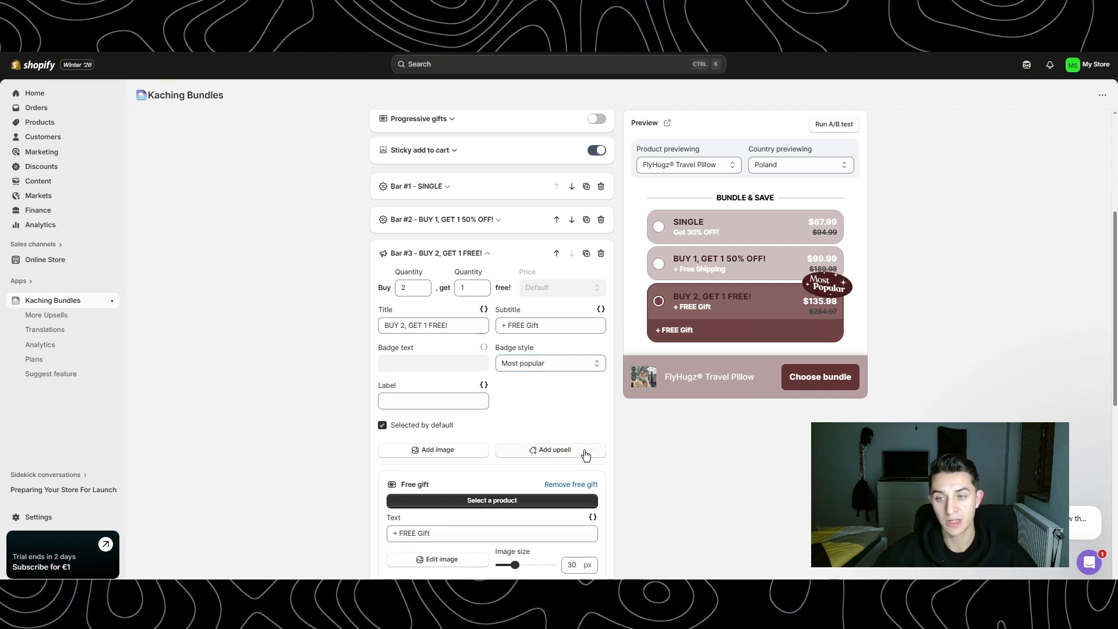
pyautogui.moveTo(559, 325); pyautogui.dragTo(479, 325)
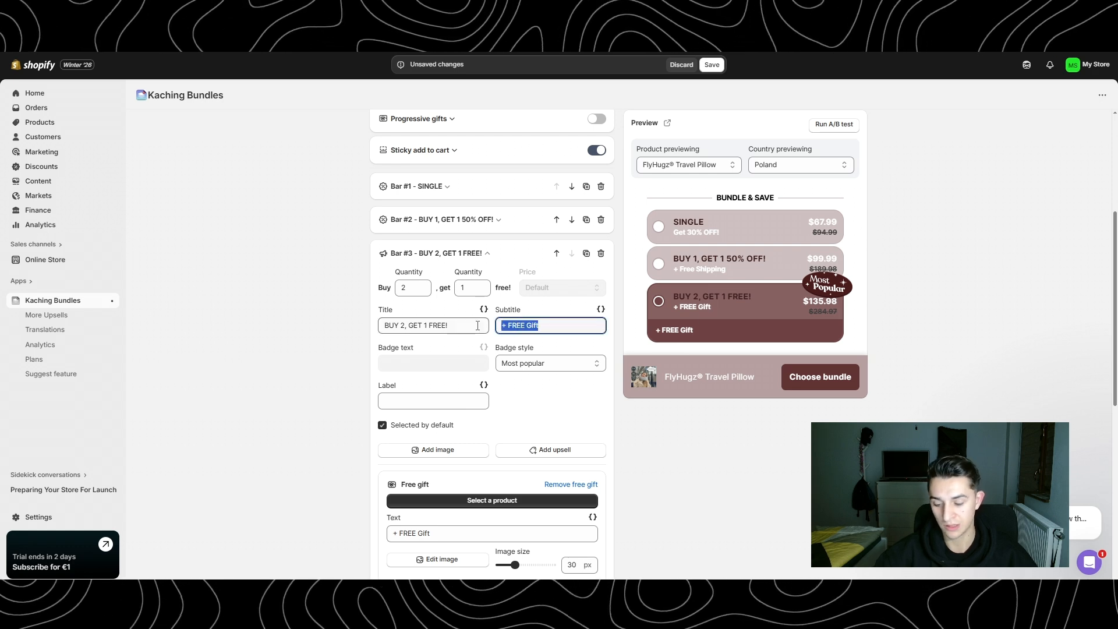
pyautogui.press('BackSpace')
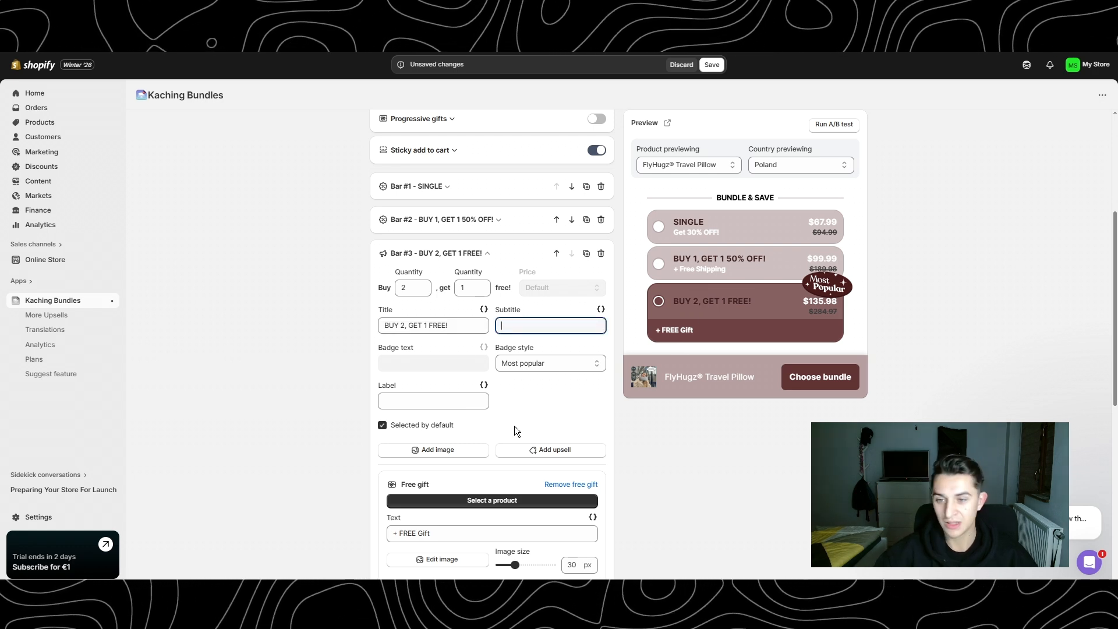
pyautogui.hotkey('ctrl', 'z')
pyautogui.scroll(-1, 559, 465)
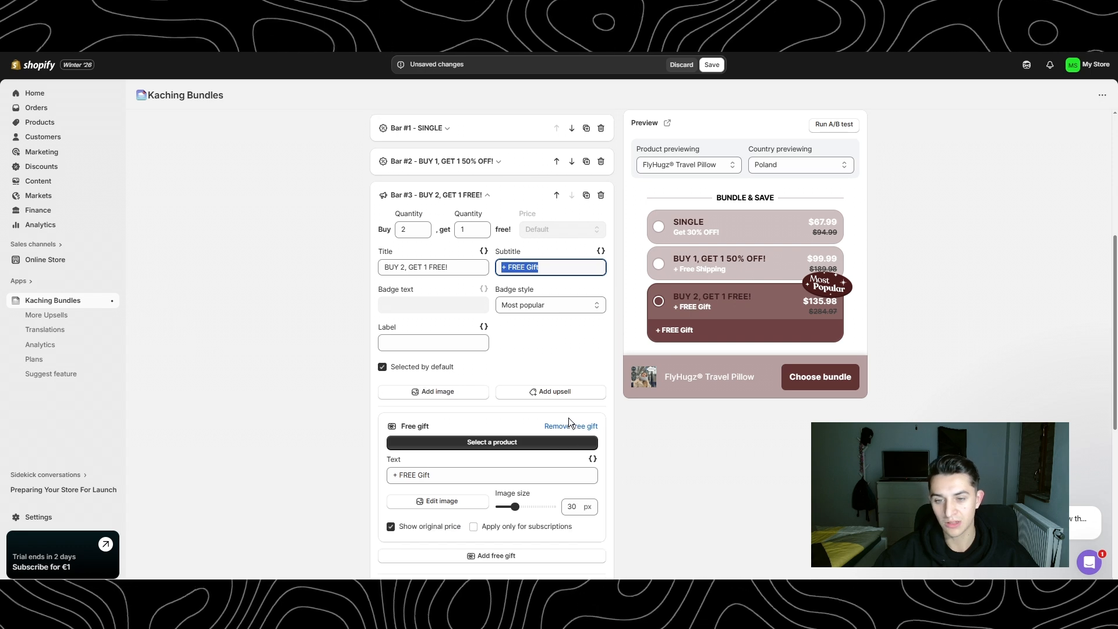
pyautogui.click(571, 426)
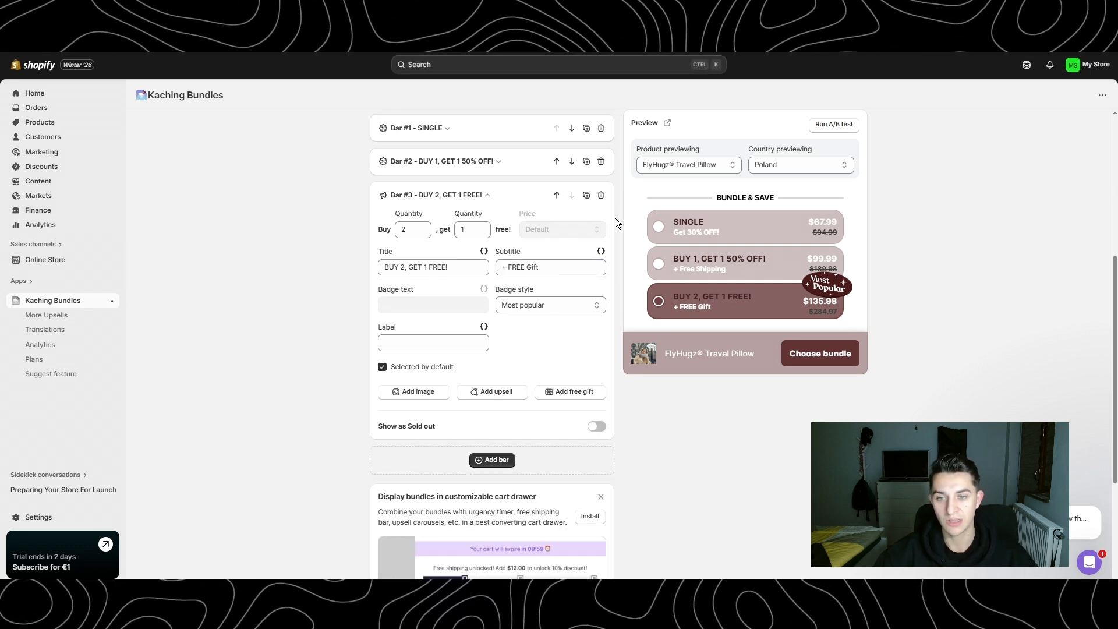
# Look at Bar #2's settings, add a Buy X, get Y free bar as a fourth bar, and delete it again
pyautogui.scroll(1, 480, 262)
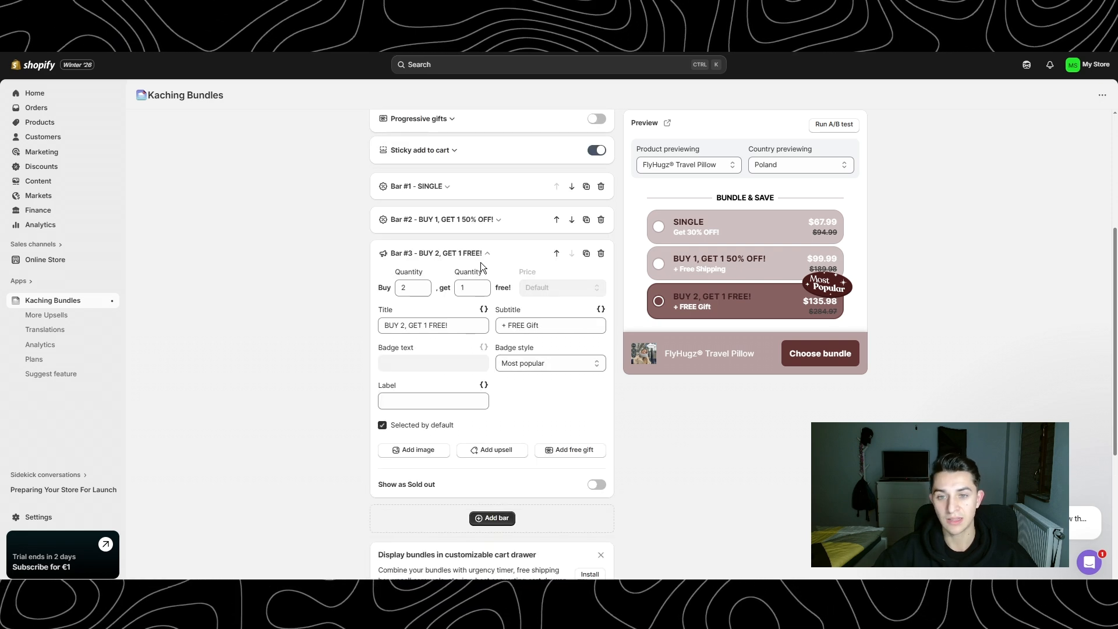
pyautogui.click(454, 226)
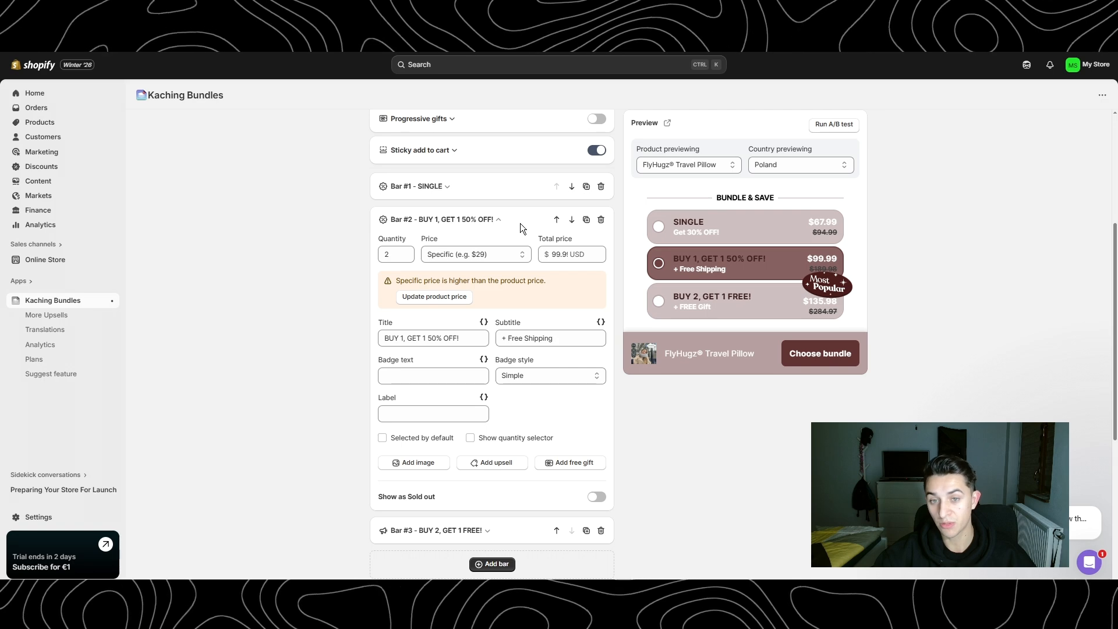
pyautogui.click(437, 530)
pyautogui.click(493, 460)
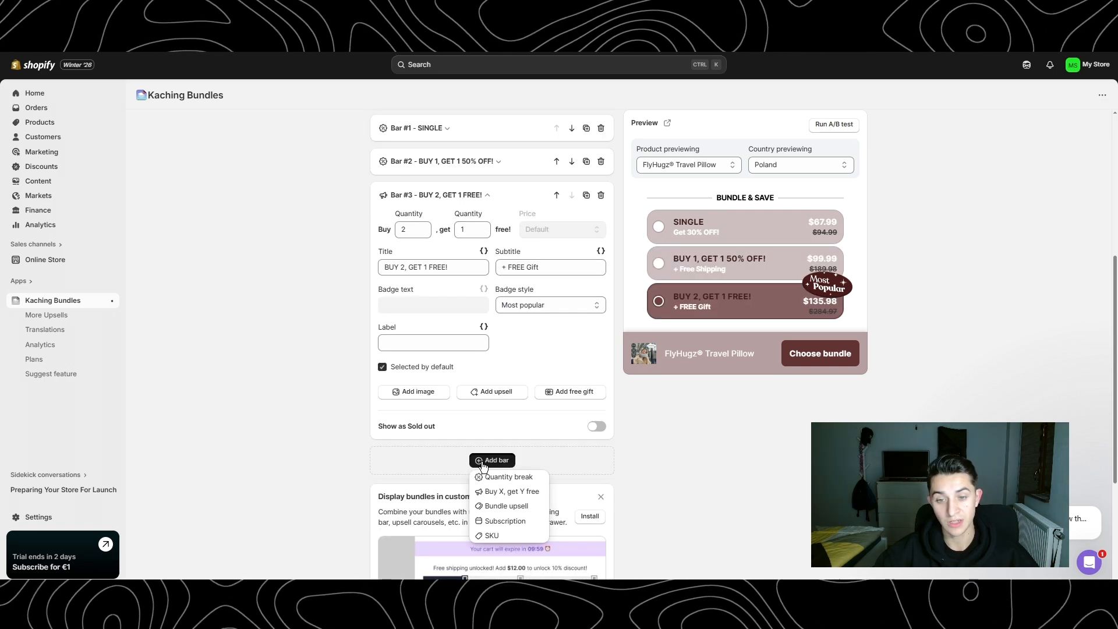
pyautogui.click(512, 491)
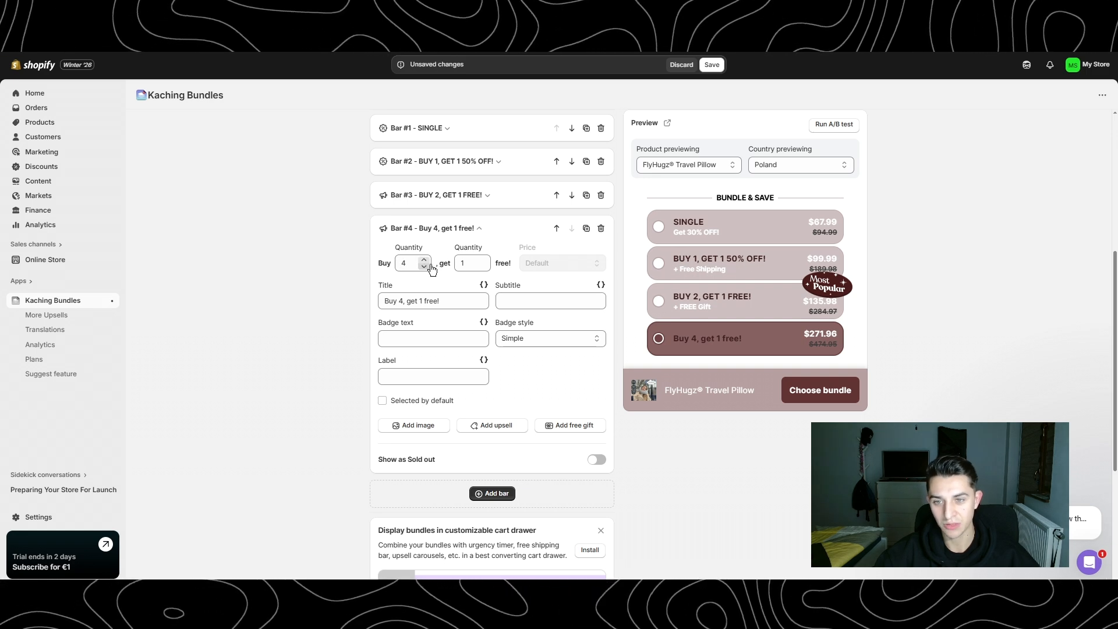
pyautogui.click(601, 229)
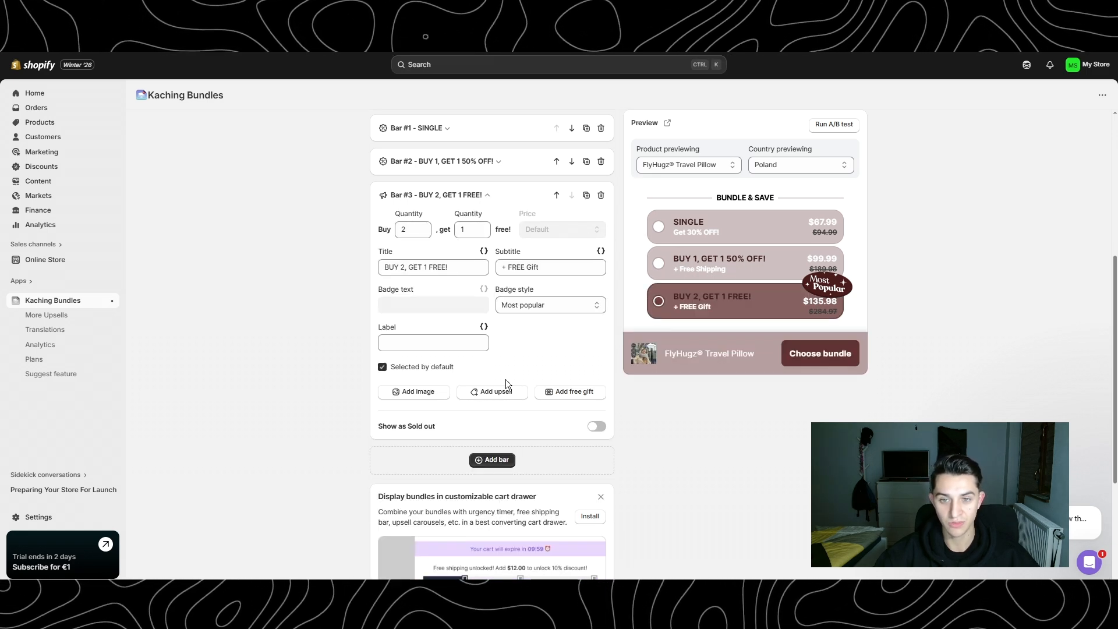
# Add a quantity break bar with quantity 2 and a specific total price of $99.99, and delete it again
pyautogui.click(501, 466)
pyautogui.click(513, 476)
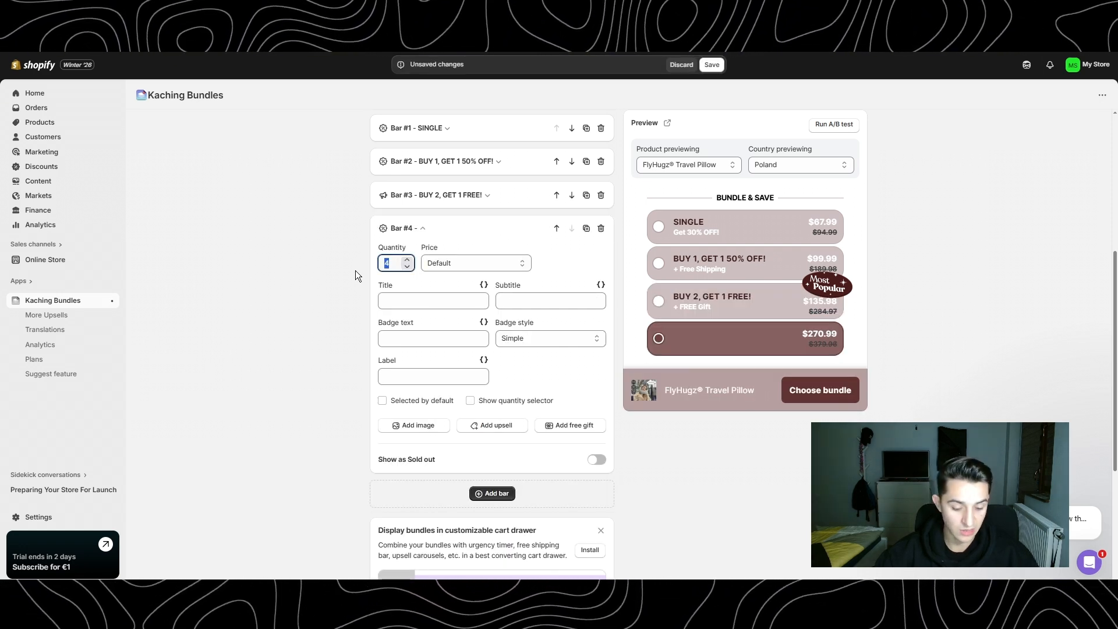
pyautogui.write('2')
pyautogui.click(466, 263)
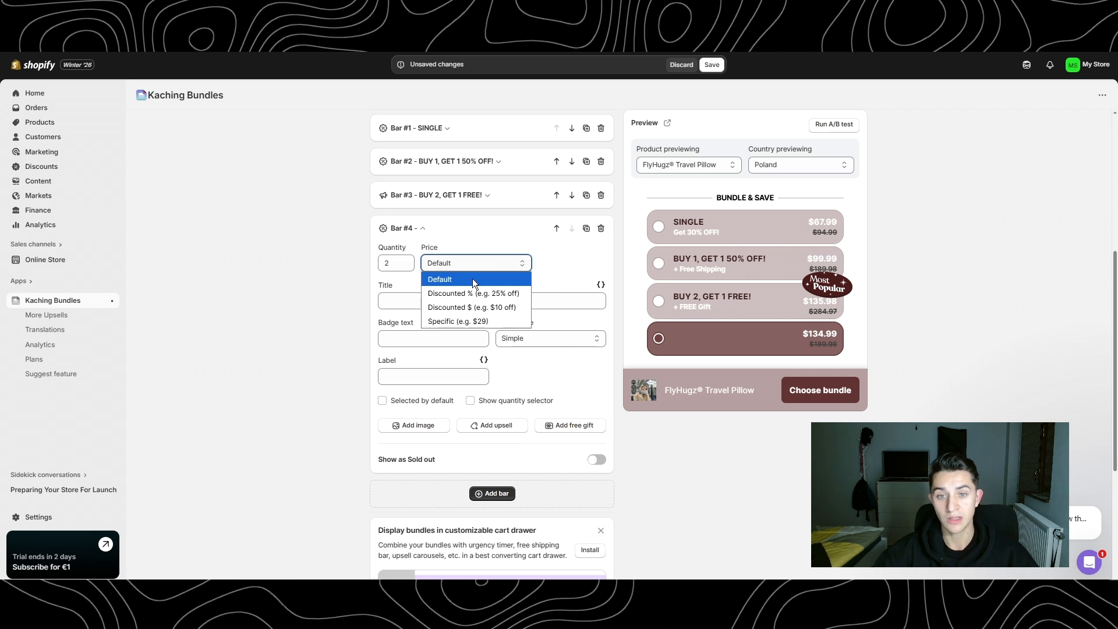
pyautogui.click(462, 322)
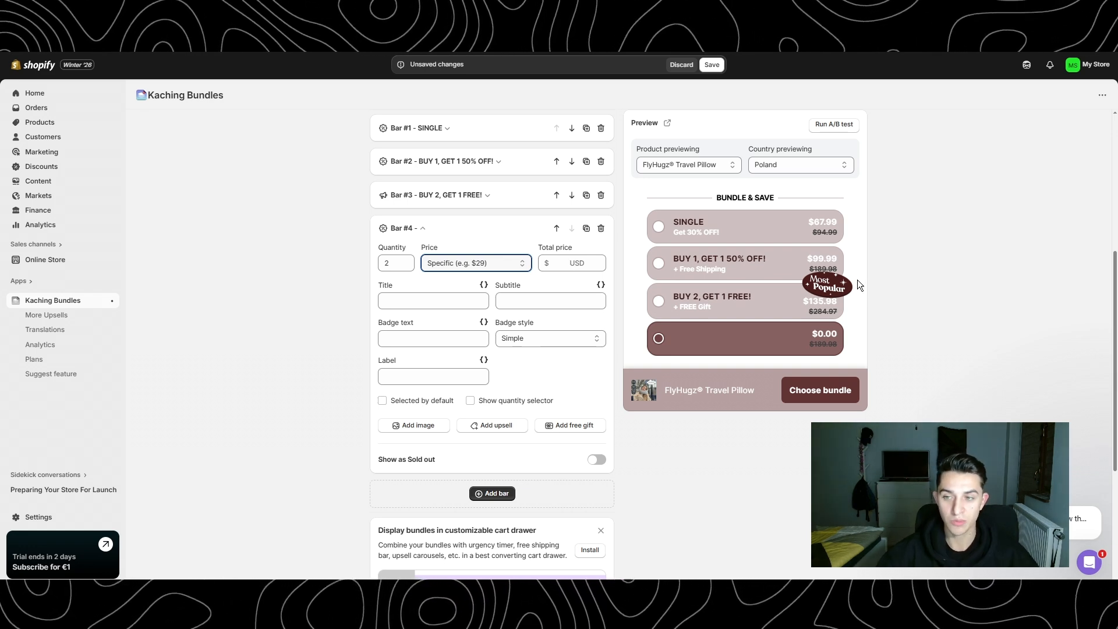
pyautogui.click(559, 263)
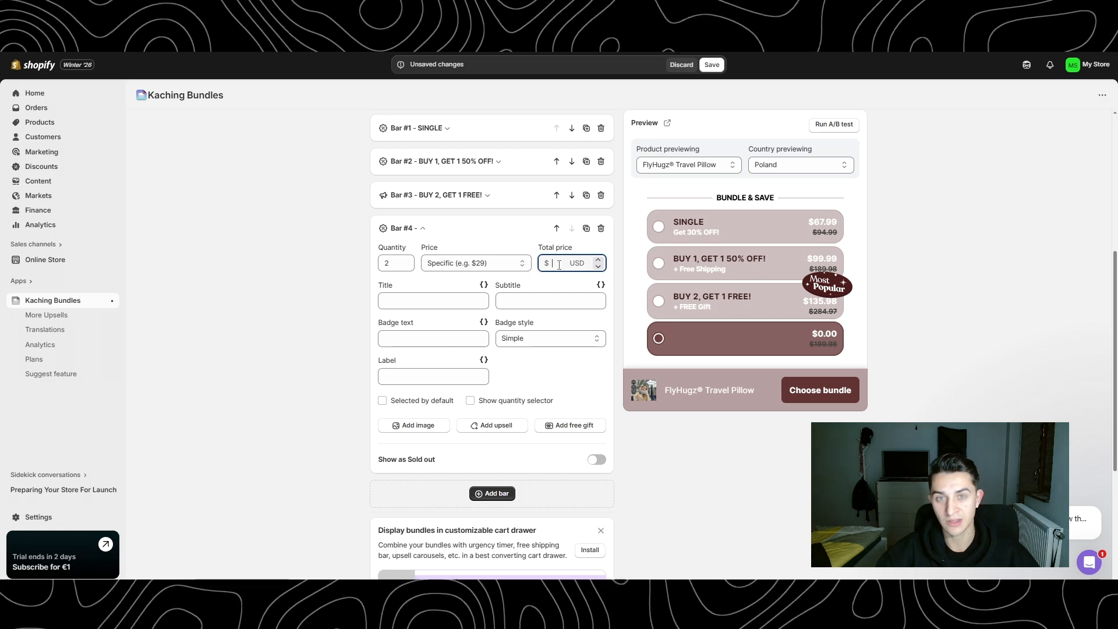
pyautogui.write('99.99')
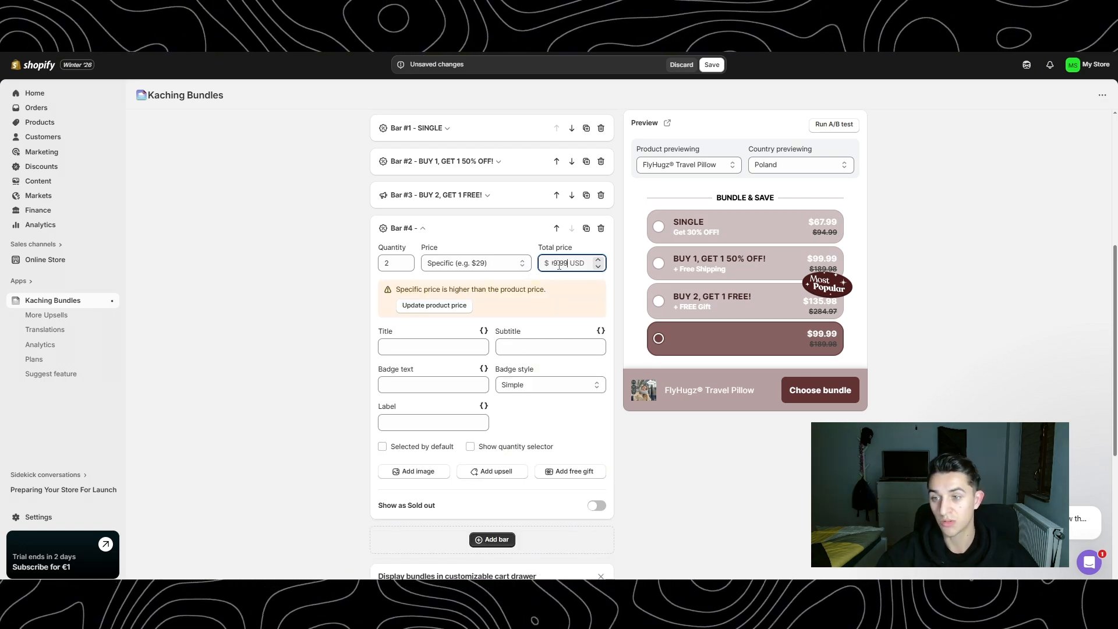
pyautogui.click(602, 230)
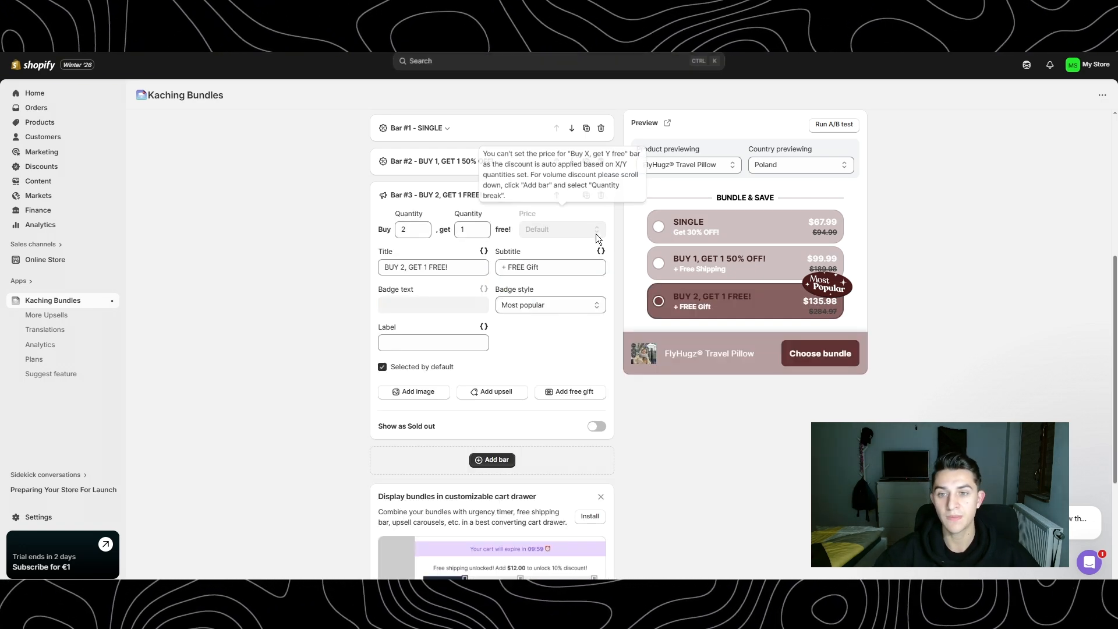
# Review the title and subtitle in the settings of Bar #2 - BUY 1, GET 1 50% OFF!
pyautogui.scroll(3, 525, 262)
pyautogui.click(512, 336)
pyautogui.scroll(-2, 511, 361)
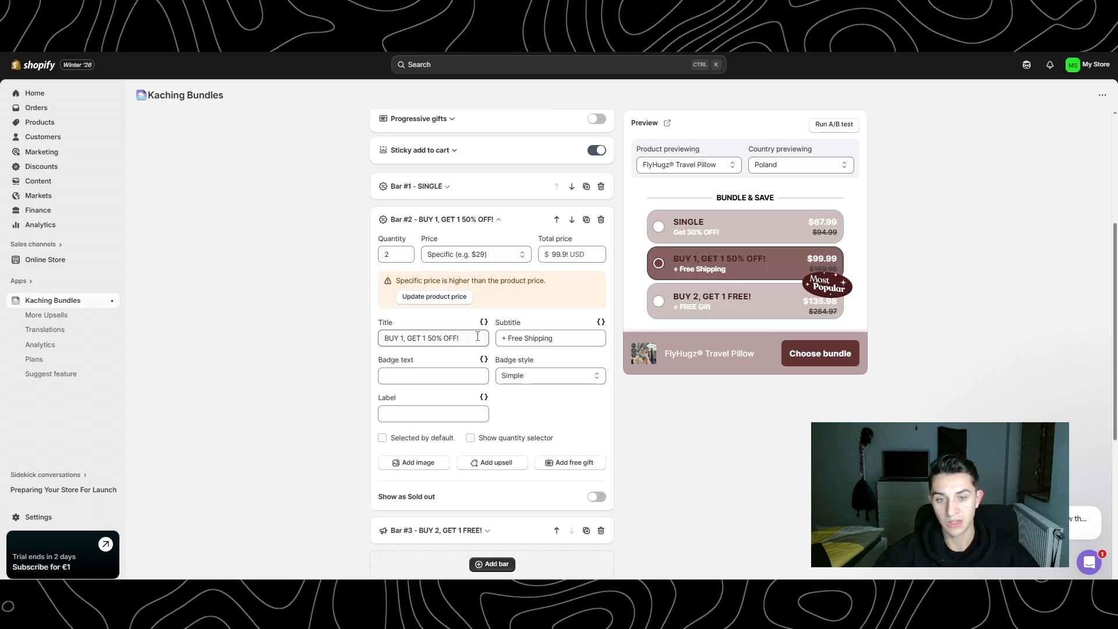
pyautogui.moveTo(477, 338); pyautogui.dragTo(382, 338)
pyautogui.moveTo(562, 338); pyautogui.dragTo(481, 338)
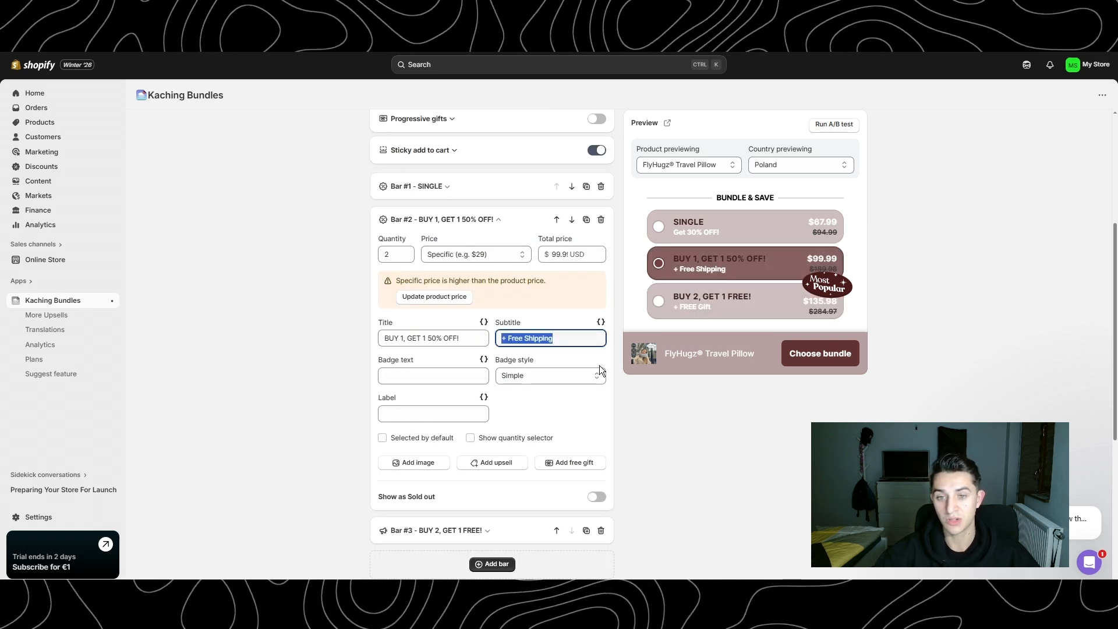
# Open Bar #1 - SINGLE and look at the available bar types and its price options
pyautogui.click(473, 188)
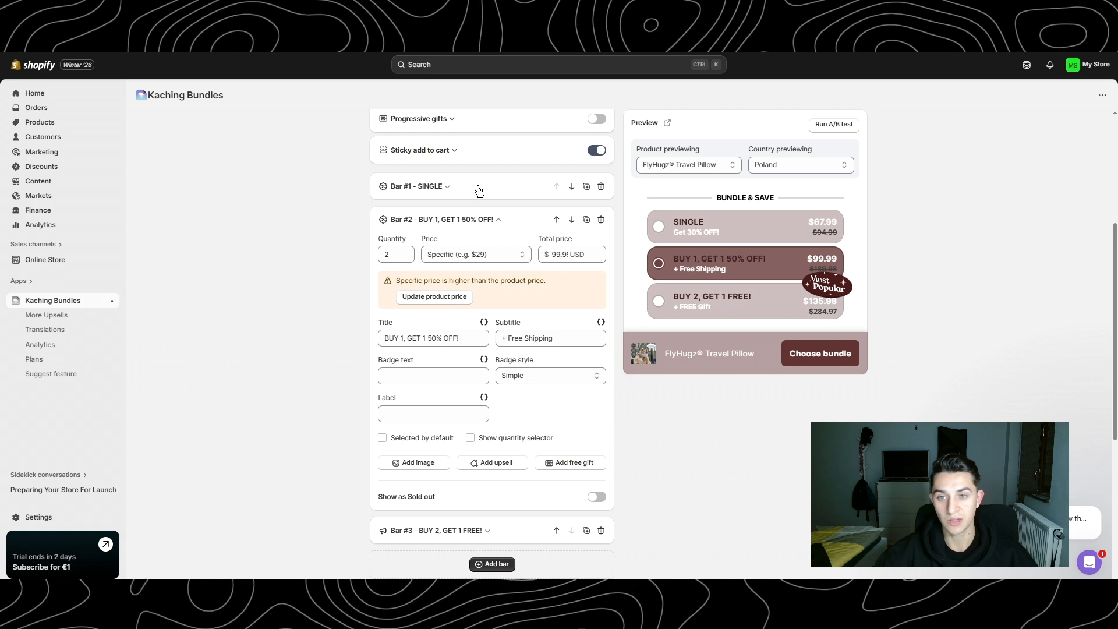
pyautogui.click(482, 520)
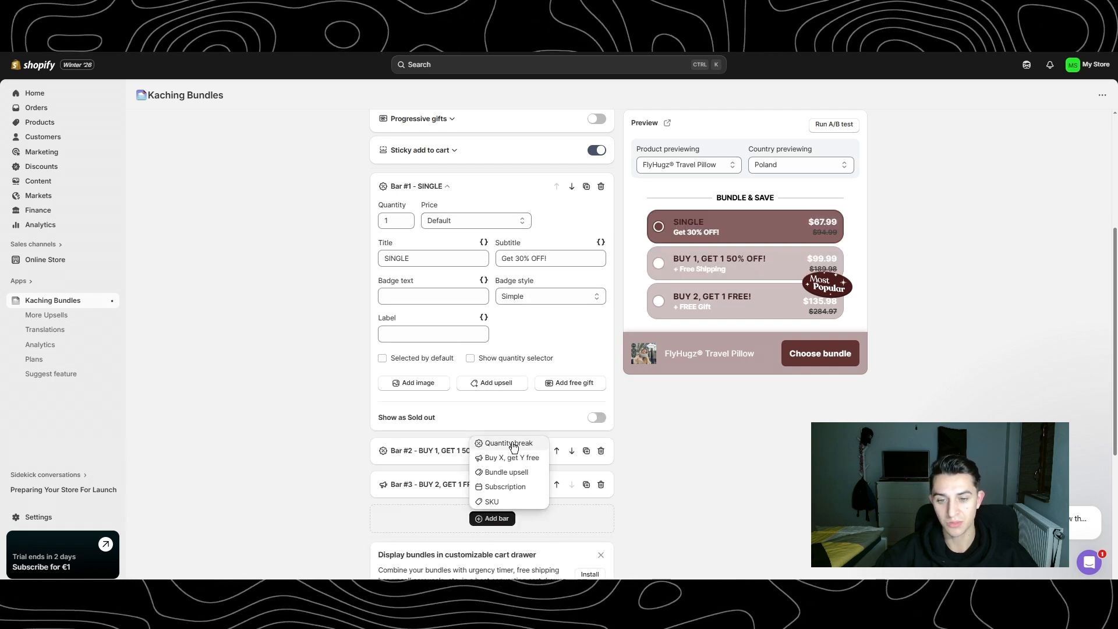
pyautogui.click(478, 221)
pyautogui.click(480, 232)
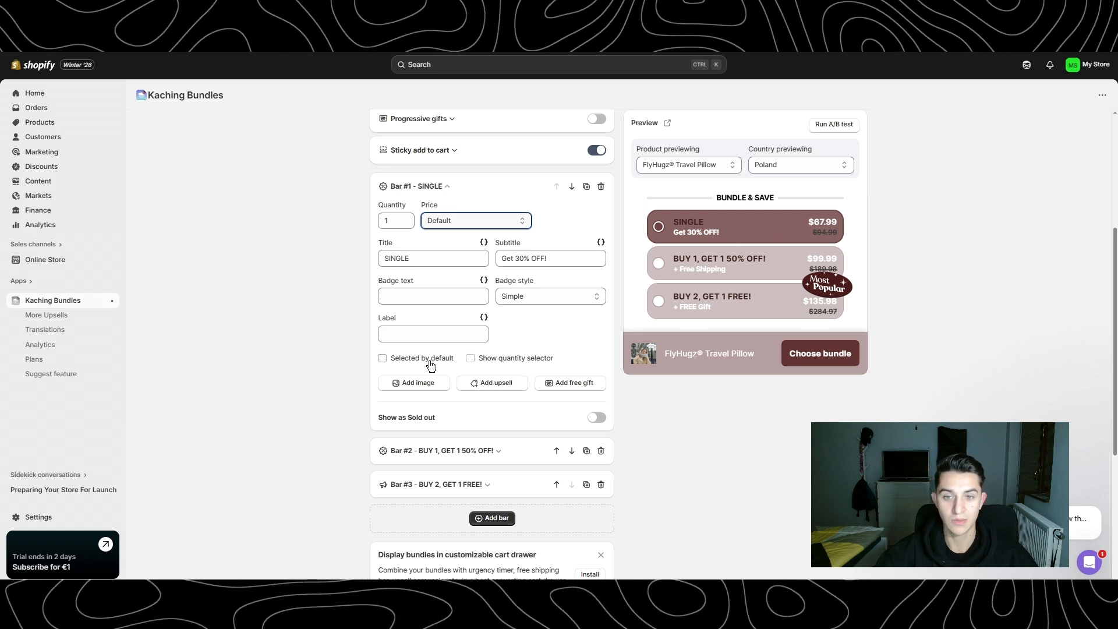
# Make Bar #1 - SINGLE the option selected by default in the bundle
pyautogui.scroll(-1, 456, 361)
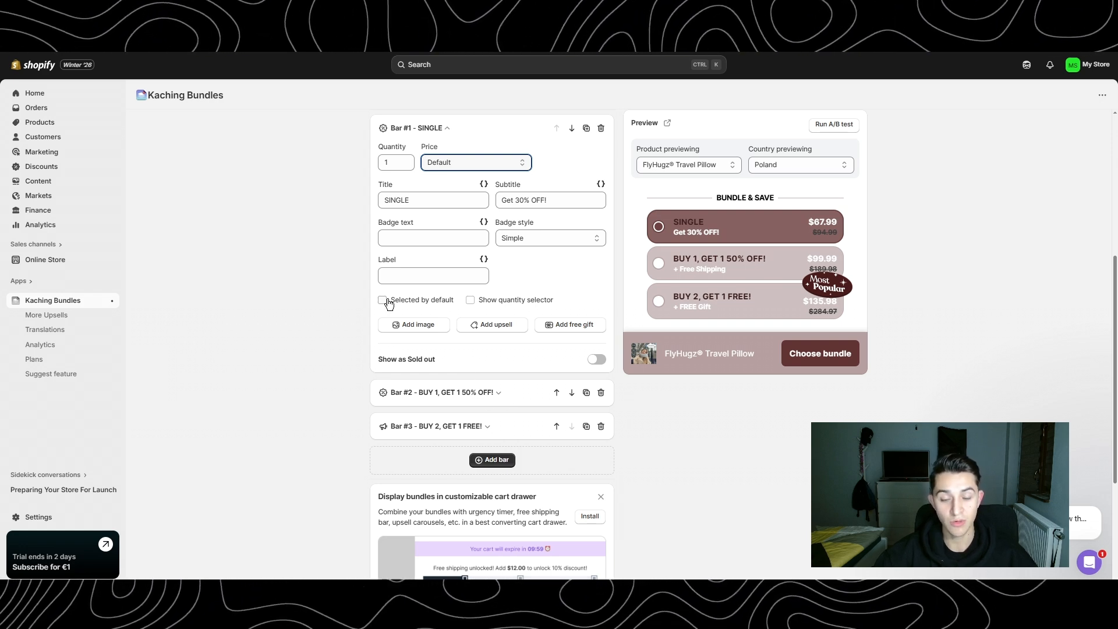
pyautogui.click(422, 300)
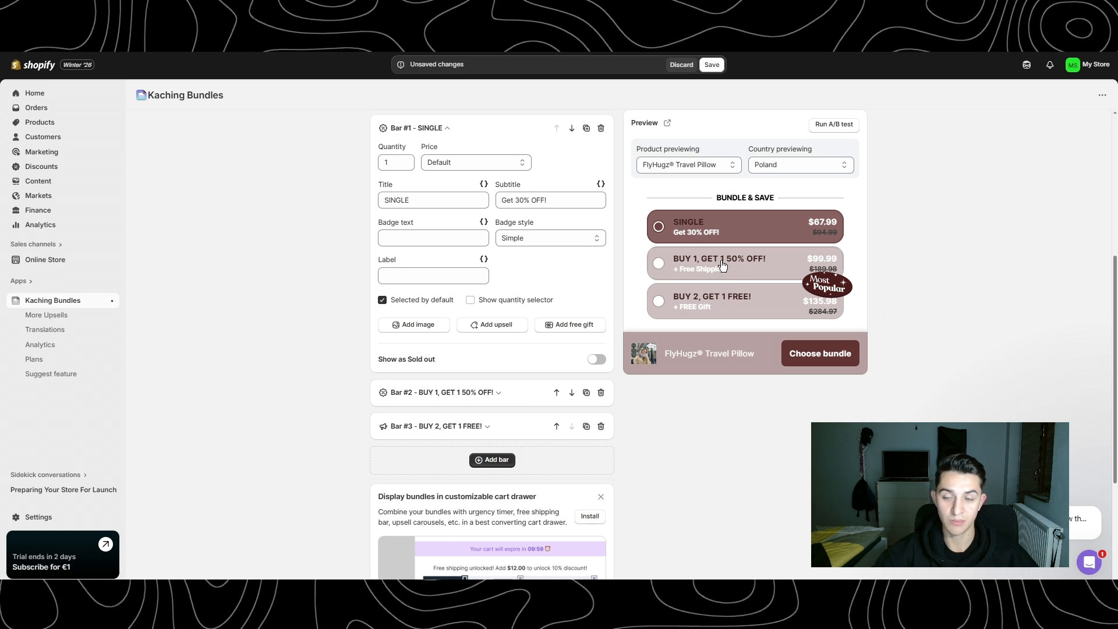
pyautogui.scroll(2, 455, 251)
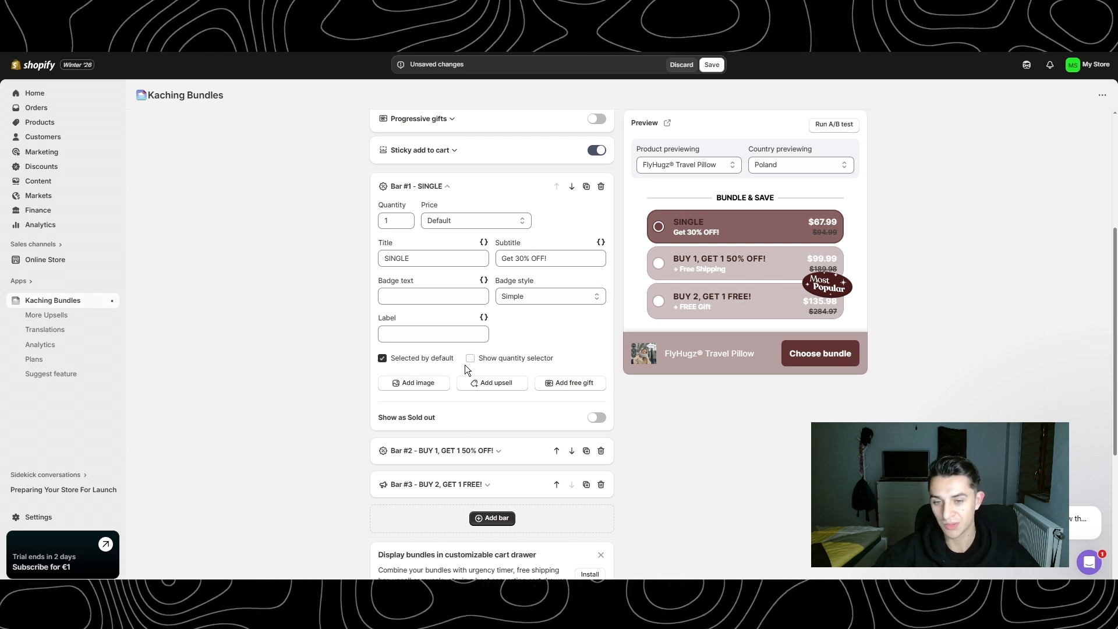
pyautogui.scroll(-1, 465, 367)
pyautogui.scroll(-1, 465, 365)
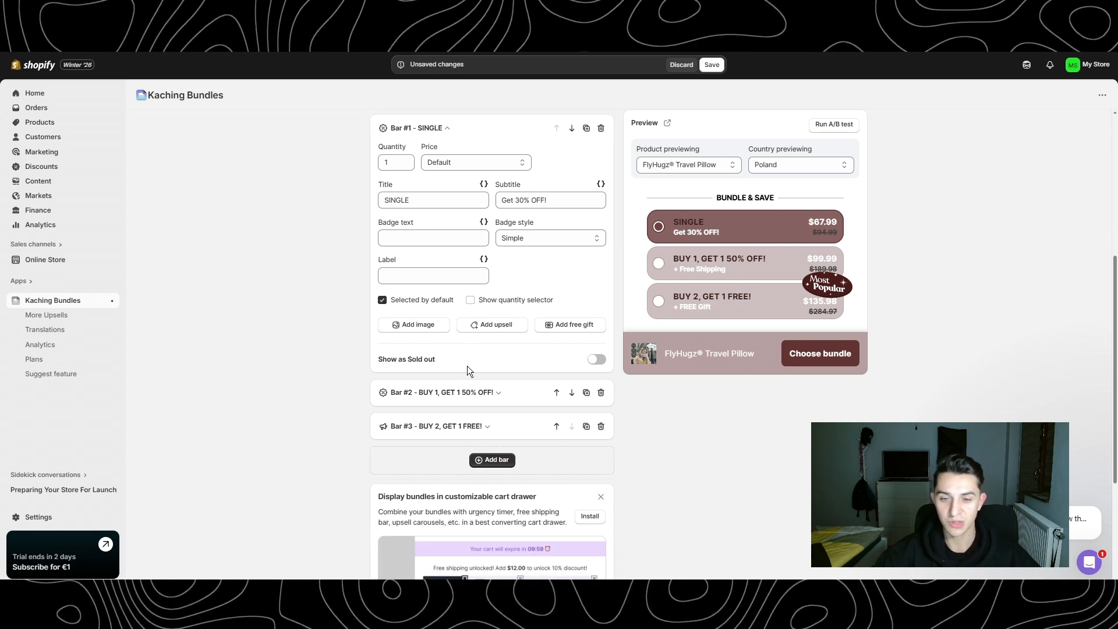
# Make Bar #3 - BUY 2, GET 1 FREE! the option selected by default again and publish the bundle deal
pyautogui.click(504, 434)
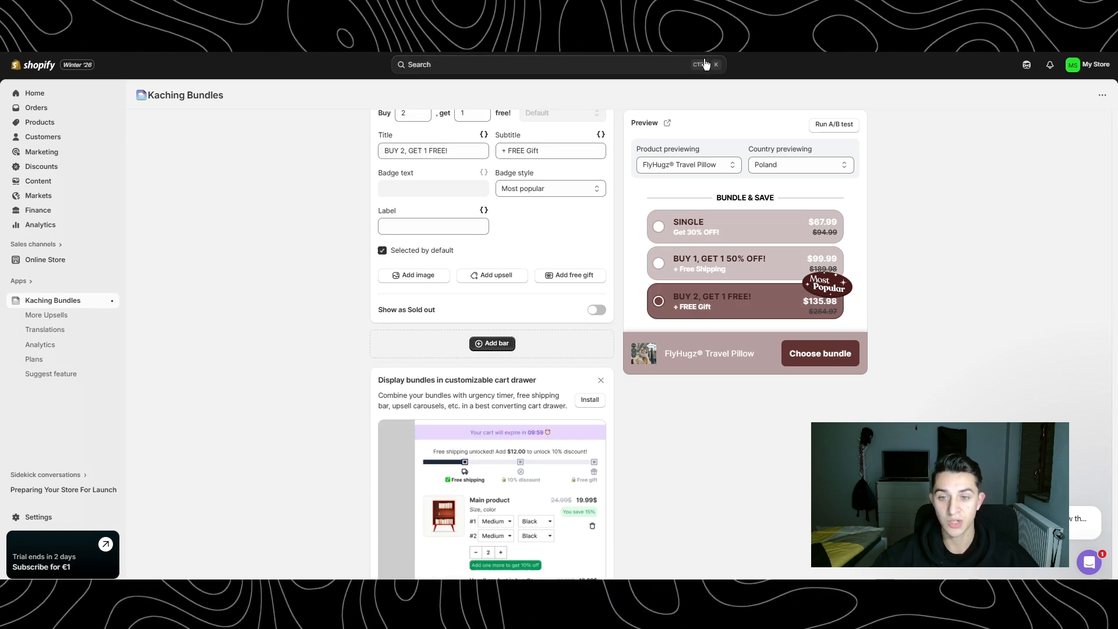
pyautogui.scroll(2, 501, 373)
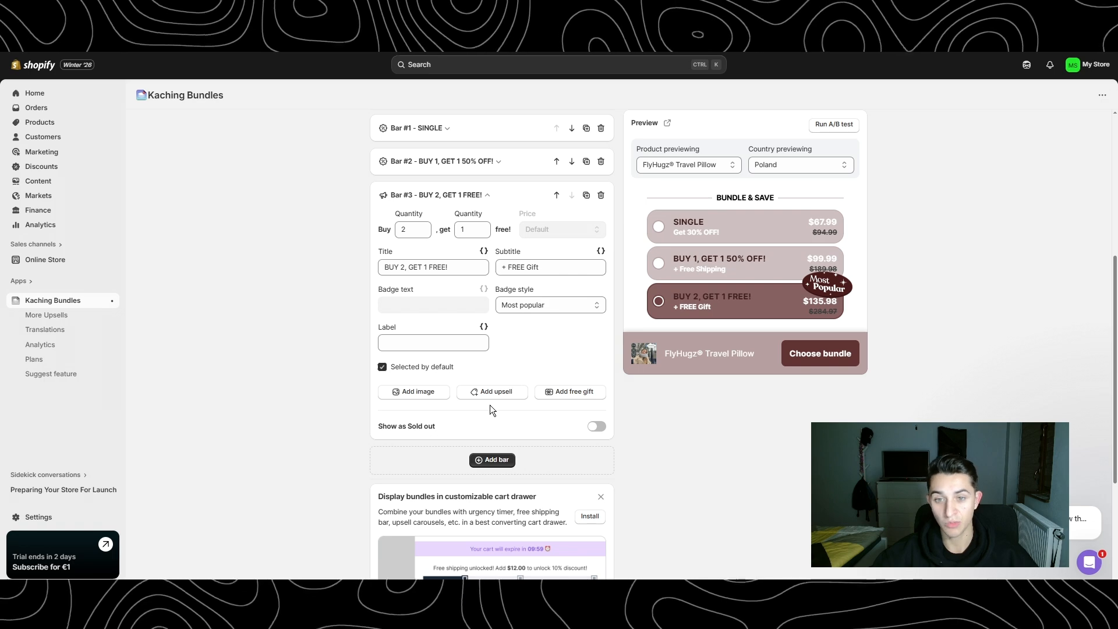
pyautogui.scroll(1, 491, 407)
pyautogui.scroll(-4, 670, 394)
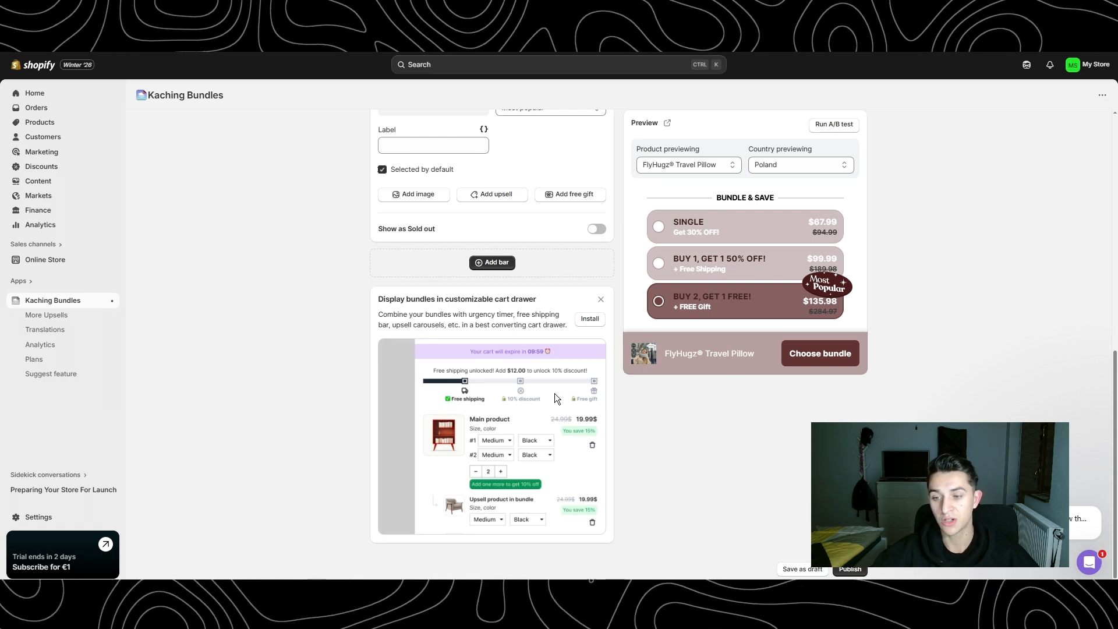
pyautogui.click(850, 570)
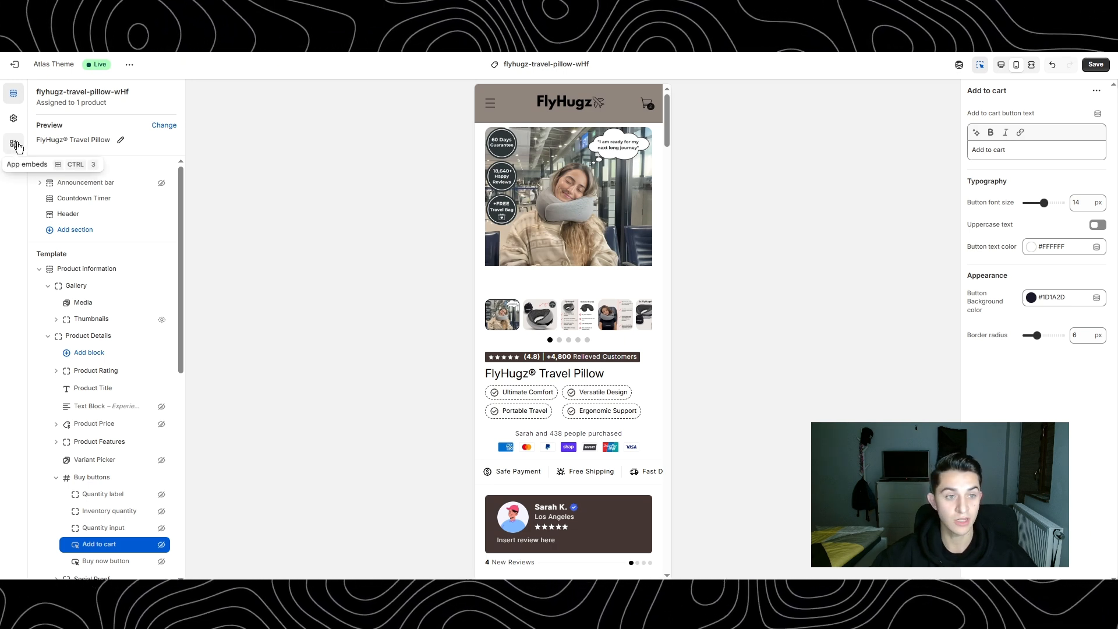
# In the Shopify theme editor, enable the Kaching Bundles and Bundles (Deprecated) app embeds and save the theme
pyautogui.click(14, 145)
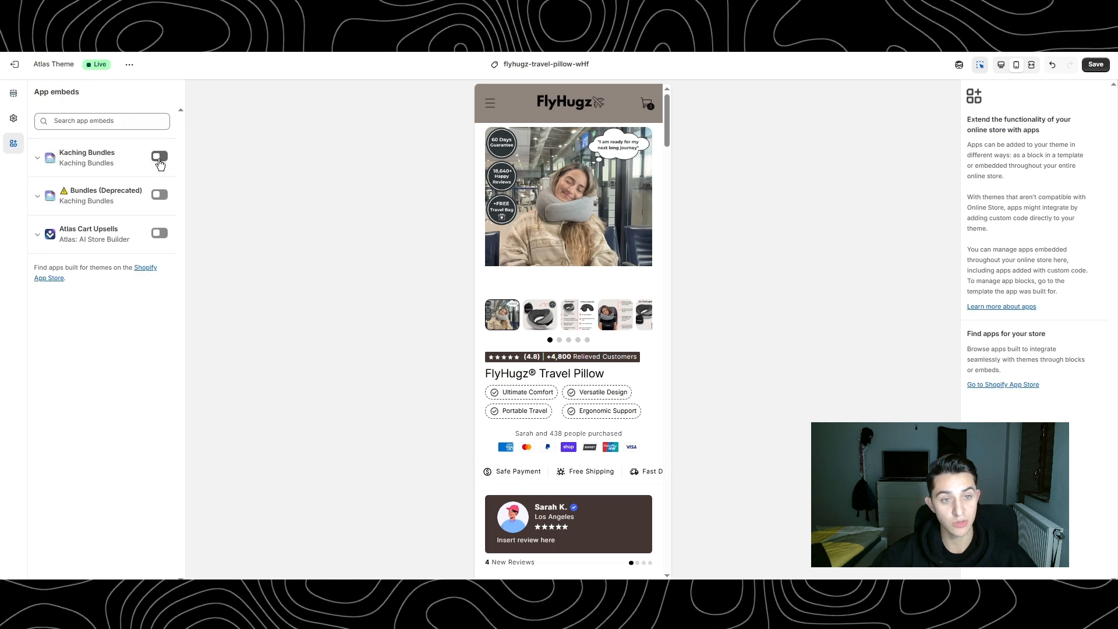
pyautogui.click(159, 157)
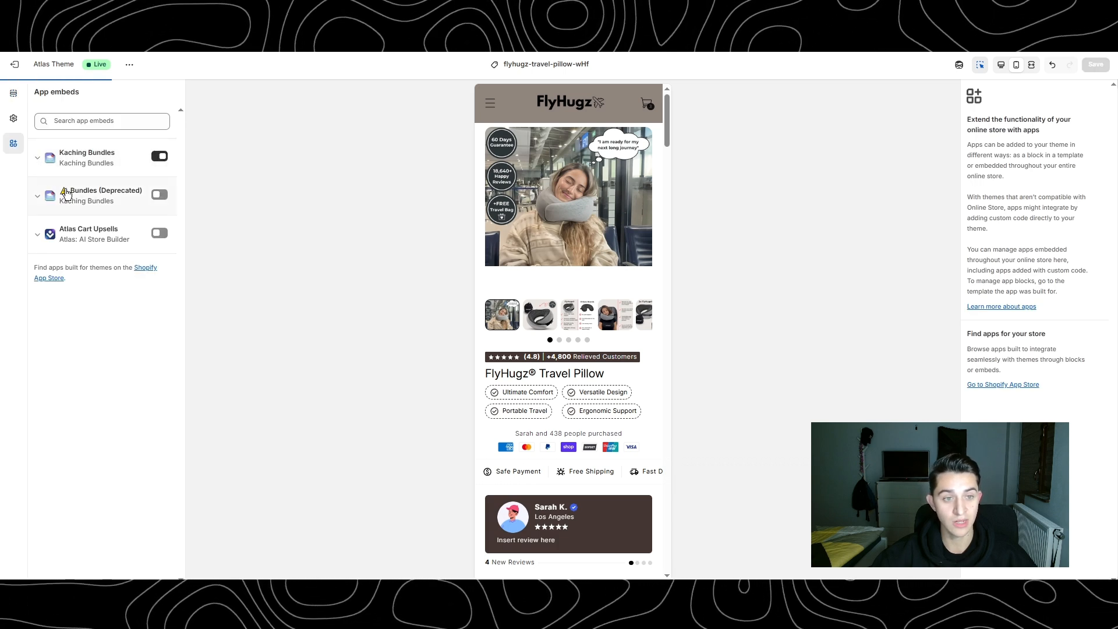
pyautogui.click(160, 196)
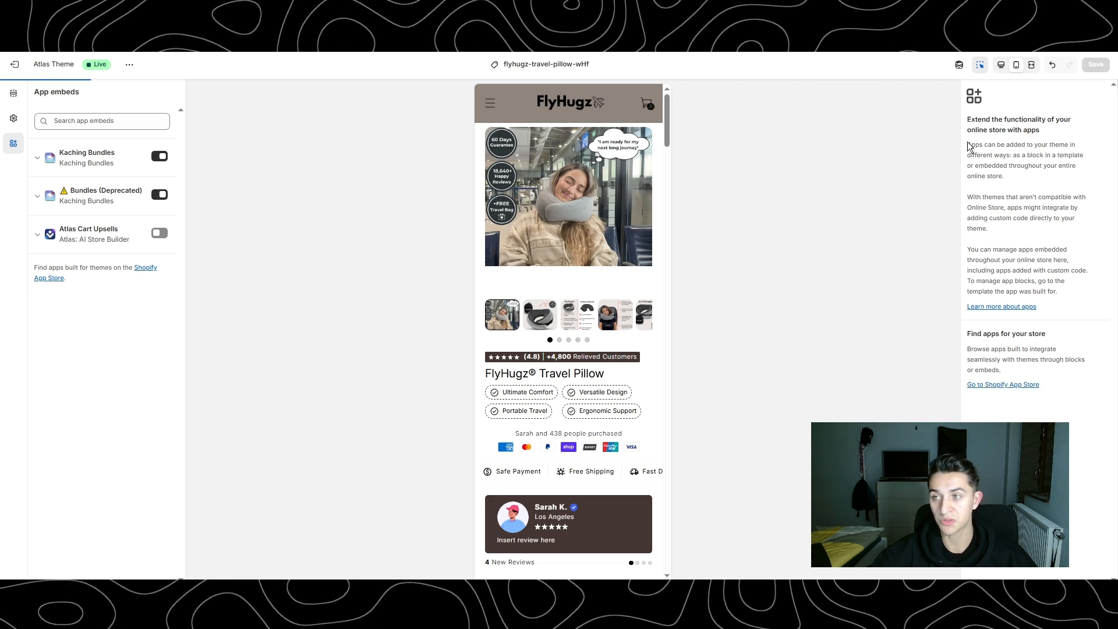
pyautogui.click(1096, 65)
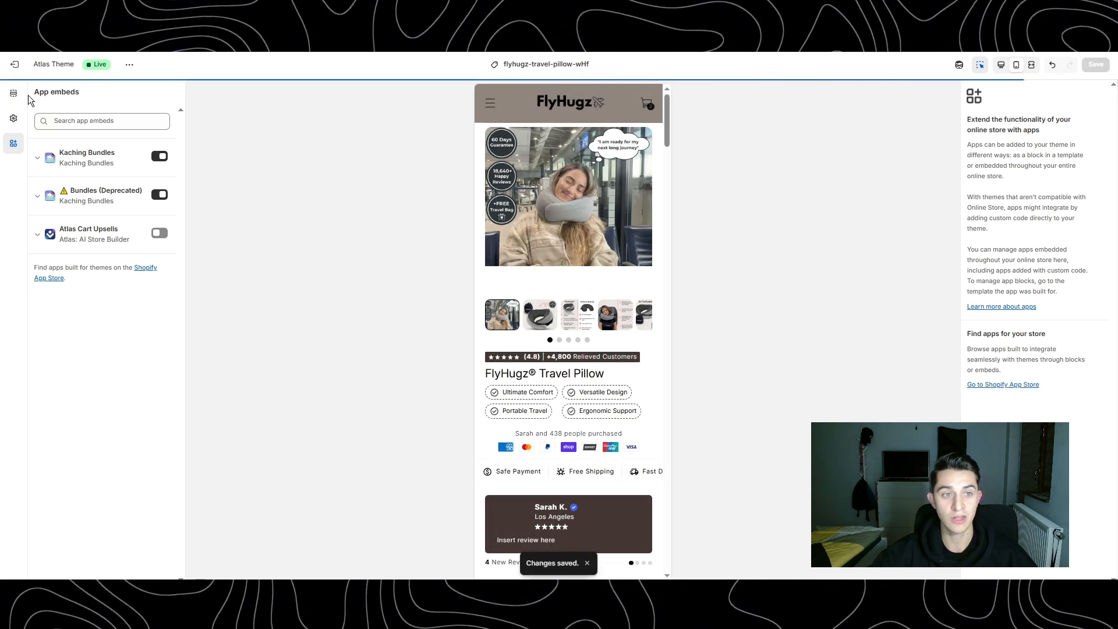
# Return to the product template's sections and check the bundle offer bars in the FlyHugz Travel Pillow page preview
pyautogui.click(14, 96)
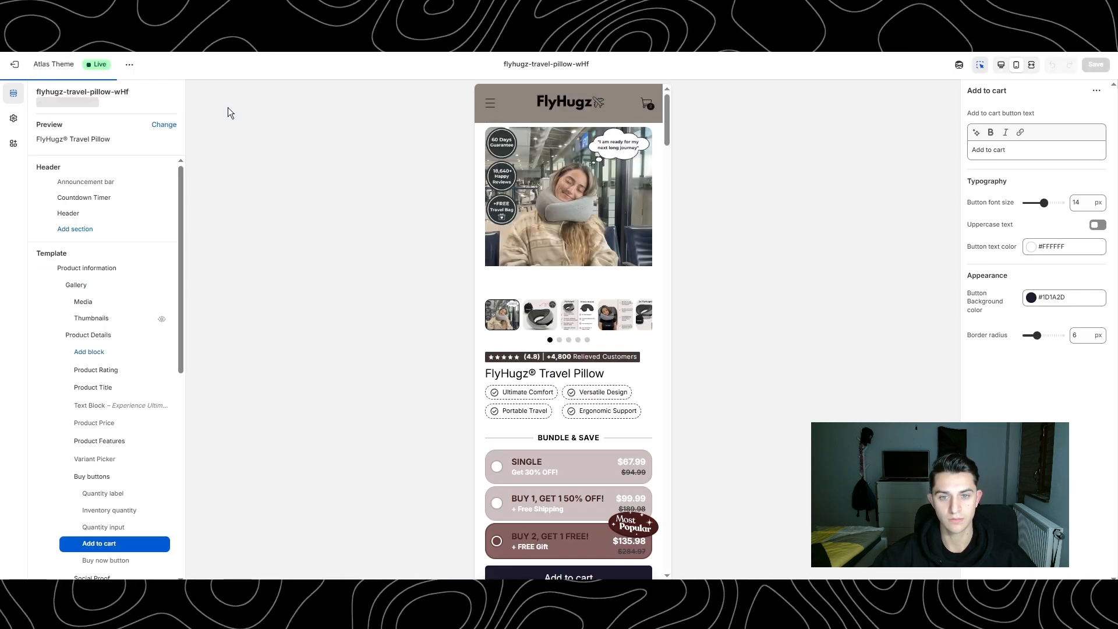
pyautogui.scroll(-2, 597, 269)
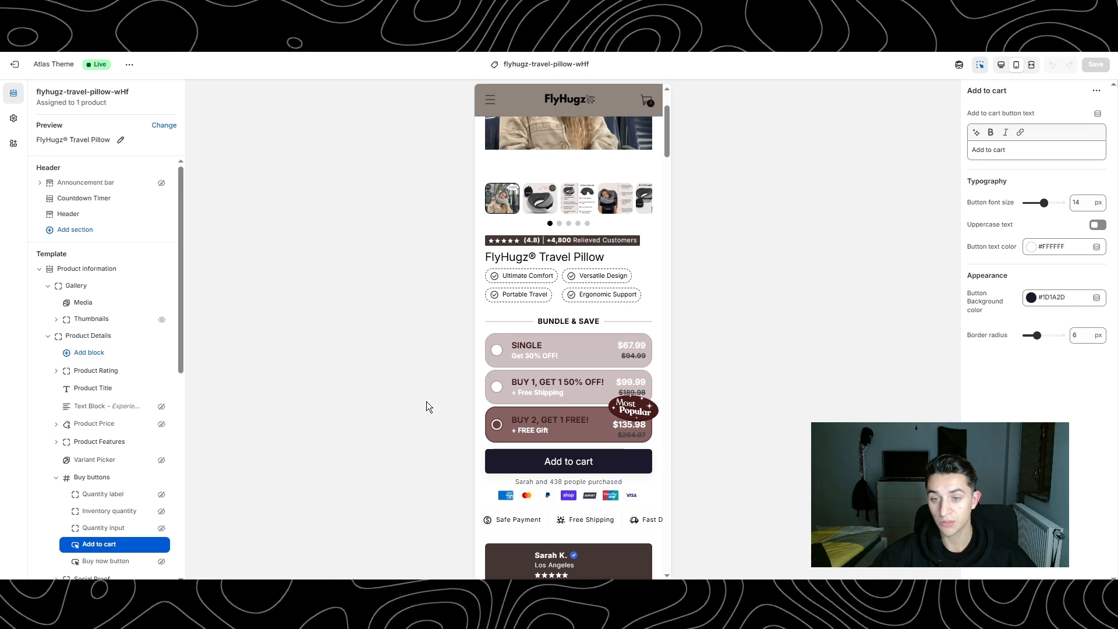
pyautogui.scroll(1, 642, 281)
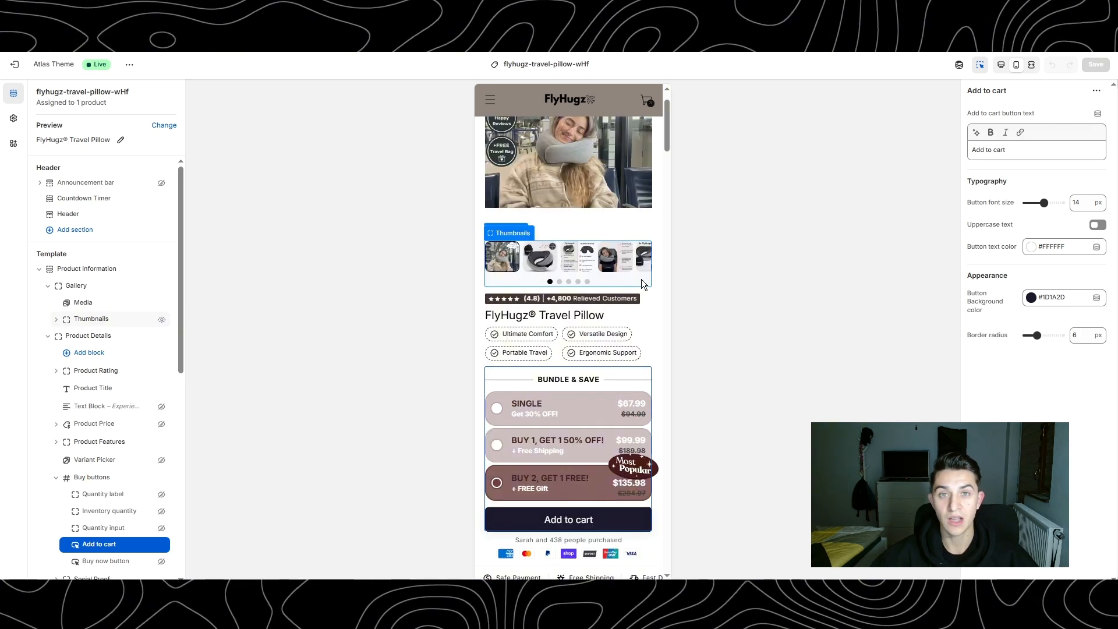